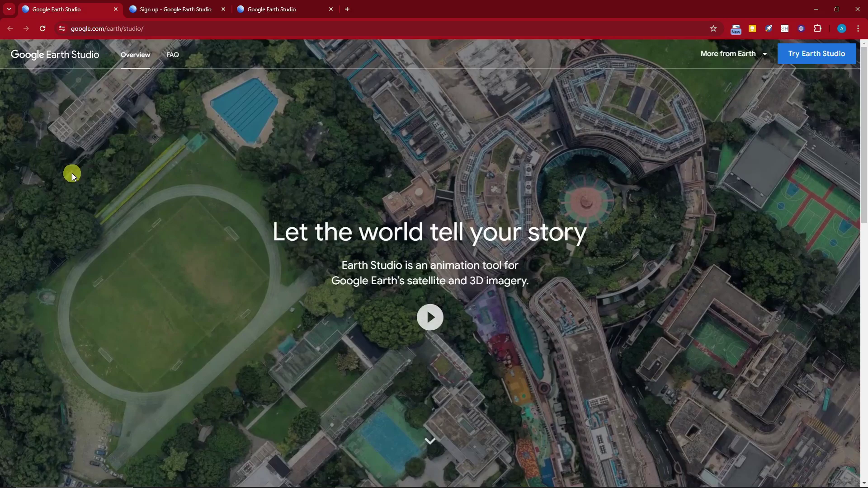
# Step: Examine the Earth Studio overview page down to its preview sign-up section, and read the sign-up request status page
pyautogui.scroll(-3, 69, 171)
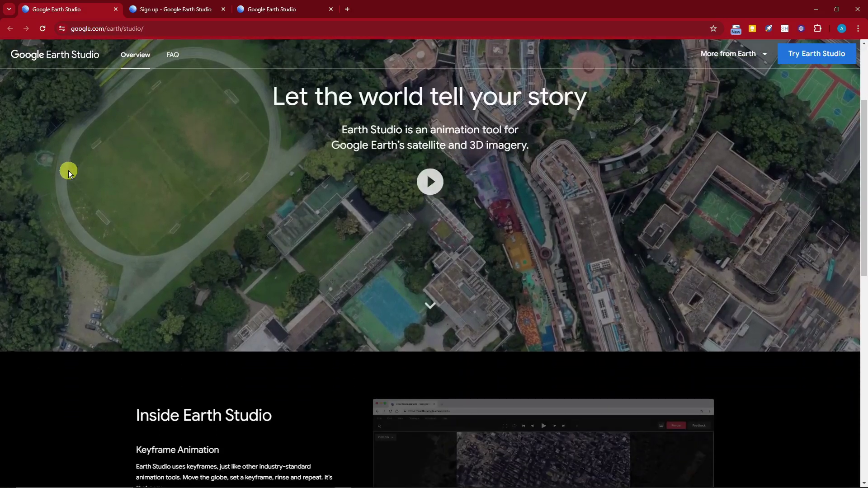
pyautogui.scroll(3, 68, 171)
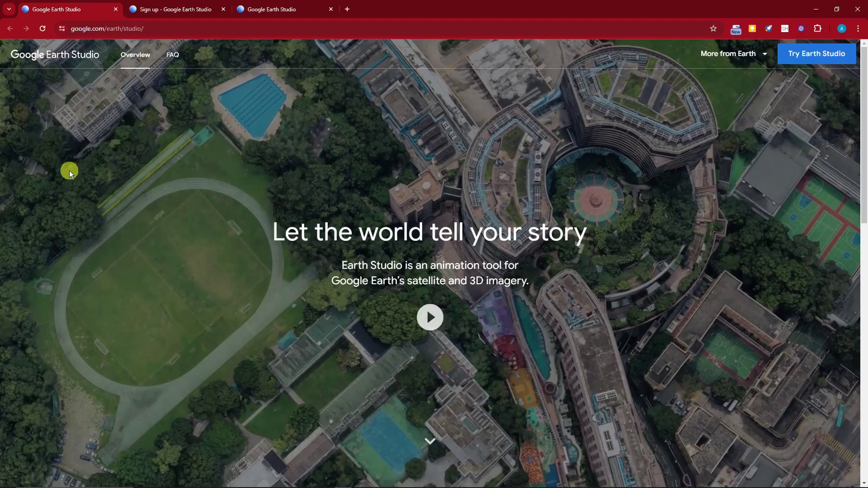
pyautogui.scroll(-5, 72, 171)
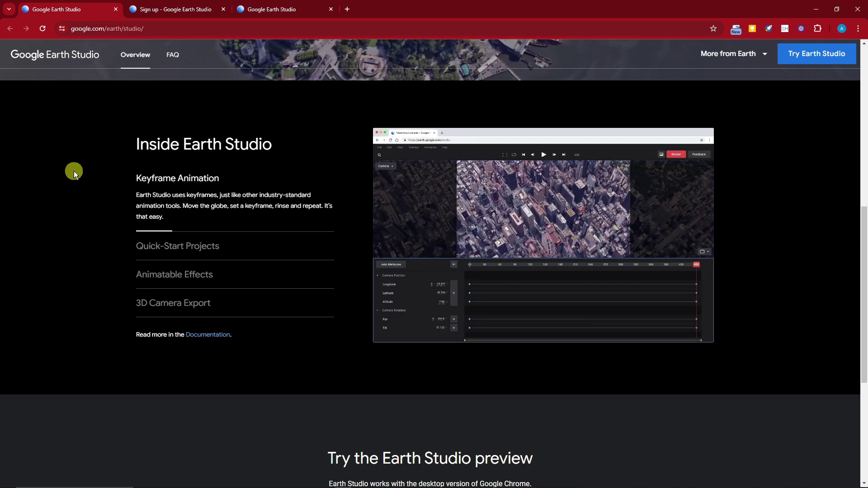
pyautogui.scroll(-5, 75, 170)
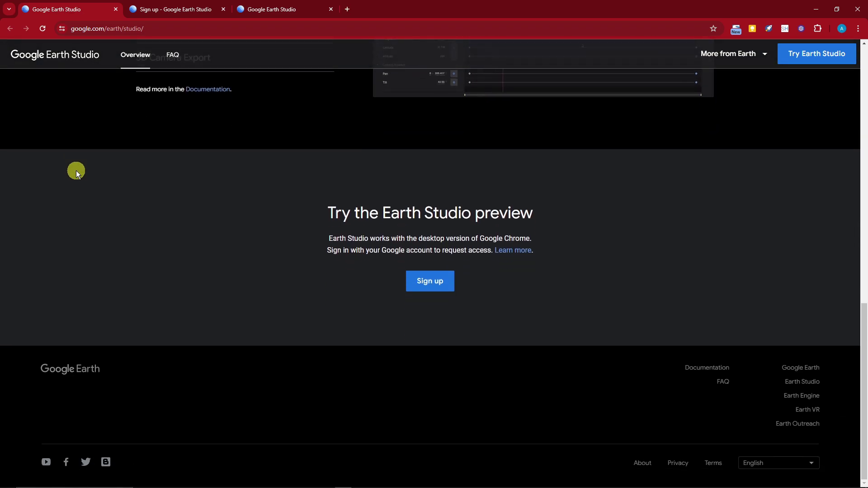
pyautogui.scroll(5, 76, 170)
pyautogui.scroll(6, 77, 169)
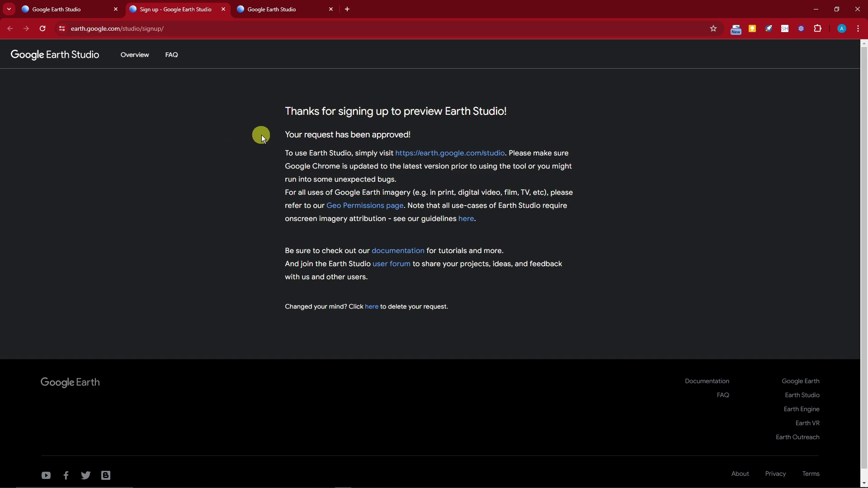
pyautogui.moveTo(261, 135); pyautogui.dragTo(427, 132)
pyautogui.click(427, 132)
pyautogui.moveTo(281, 149); pyautogui.dragTo(380, 151)
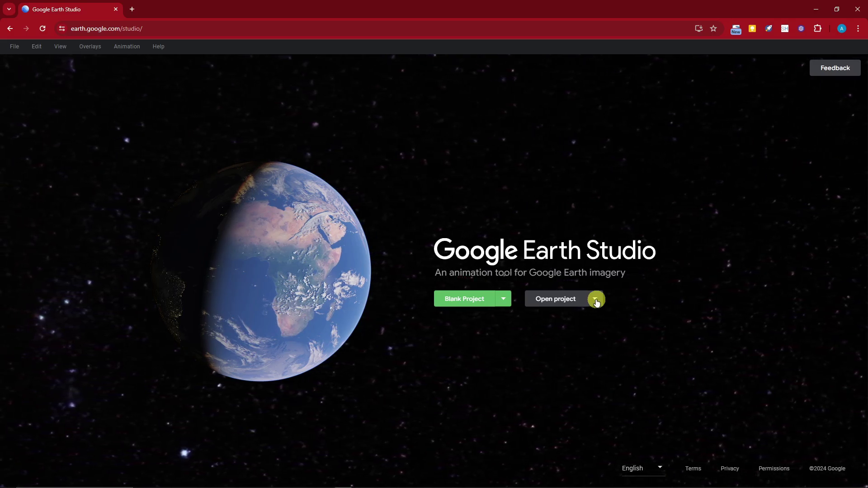
# Step: Open the Quick Start templates and preview the Orbit, Fly-To and Orbit, and Spiral options
pyautogui.click(504, 299)
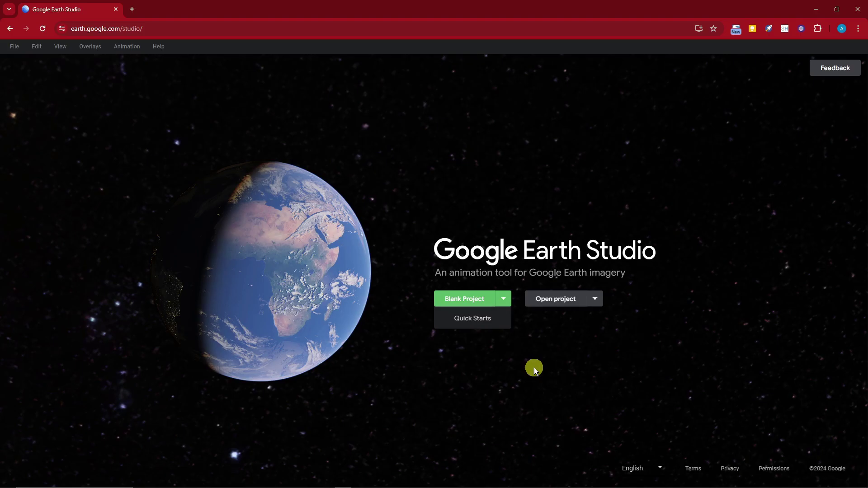
pyautogui.click(459, 318)
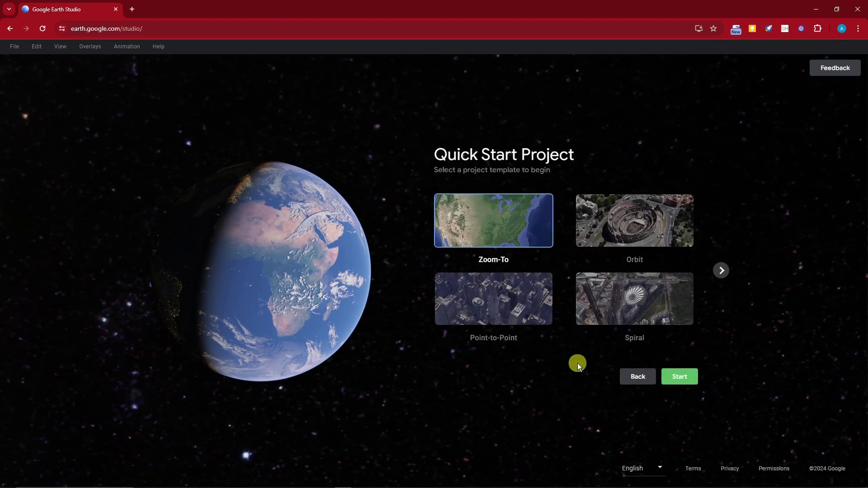
pyautogui.click(721, 271)
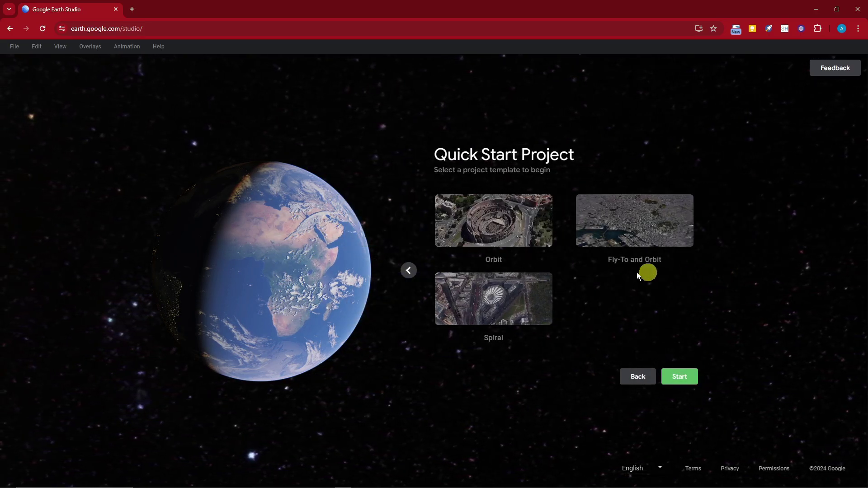
pyautogui.click(409, 270)
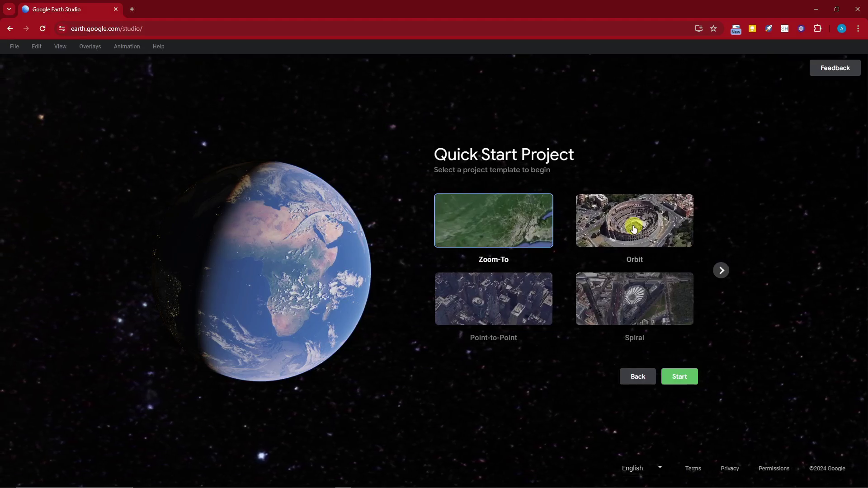
pyautogui.click(513, 291)
pyautogui.click(675, 277)
pyautogui.click(722, 269)
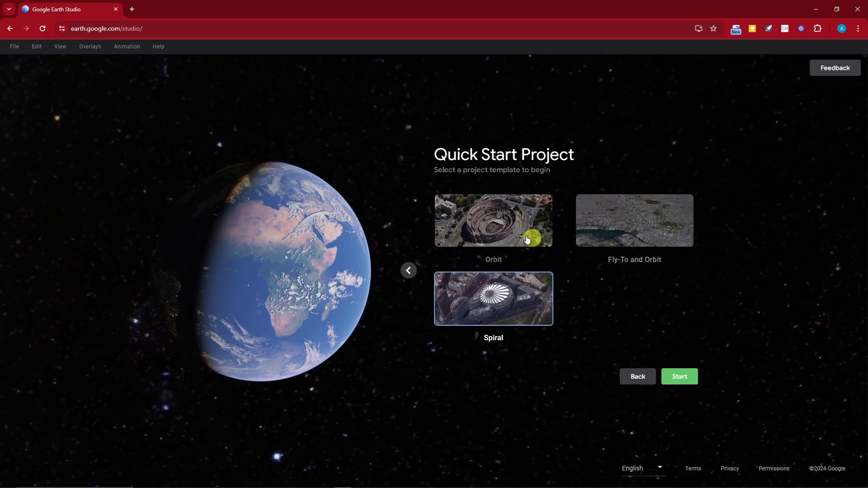
pyautogui.click(480, 220)
pyautogui.click(632, 229)
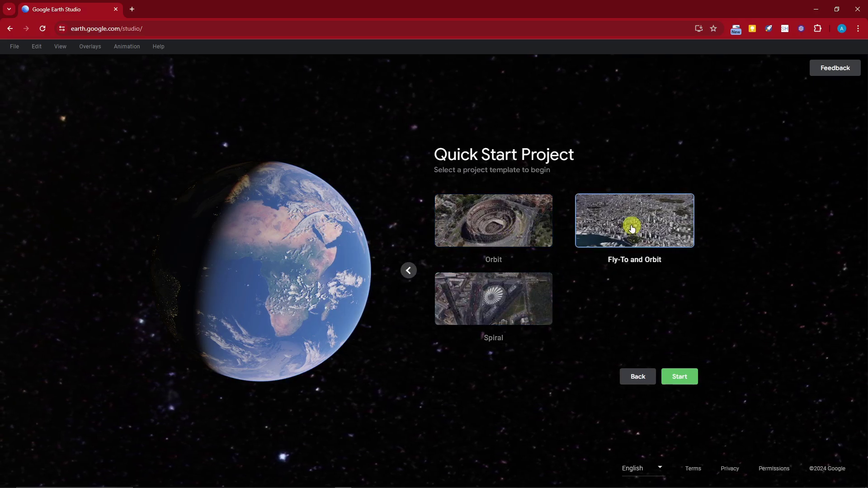
pyautogui.click(507, 280)
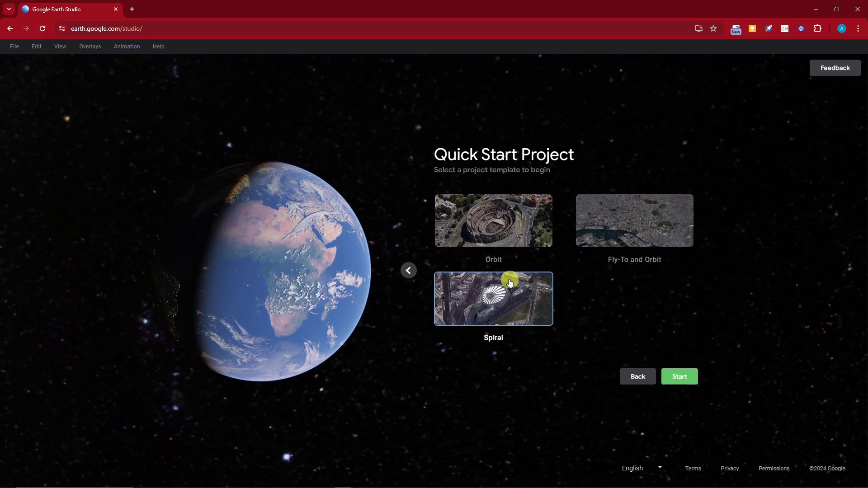
# Step: Start a Quick Start project from the Point-to-Point template
pyautogui.click(409, 270)
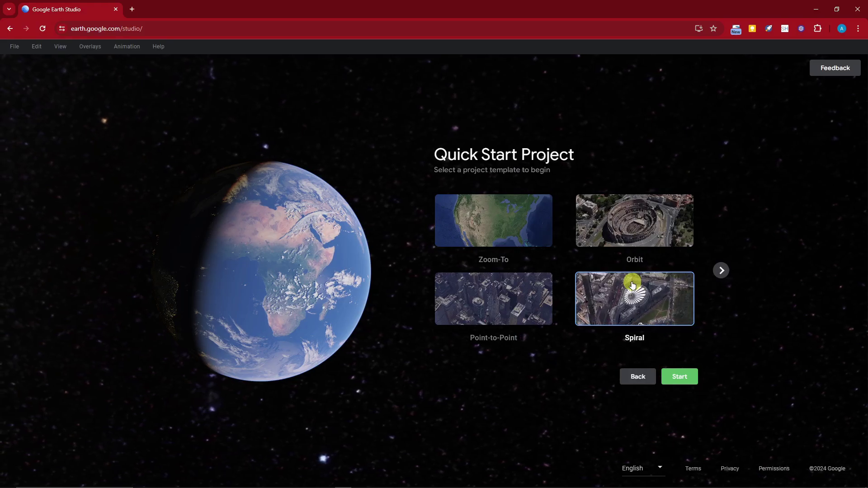
pyautogui.click(503, 295)
pyautogui.click(682, 377)
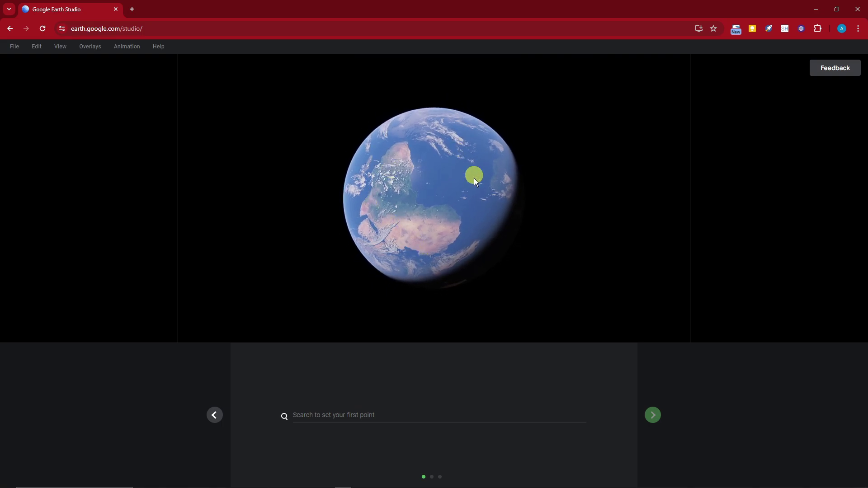
# Step: Search for New York, set the first point to the Empire State Building on West 34th Street, and continue to the second point
pyautogui.scroll(5, 382, 204)
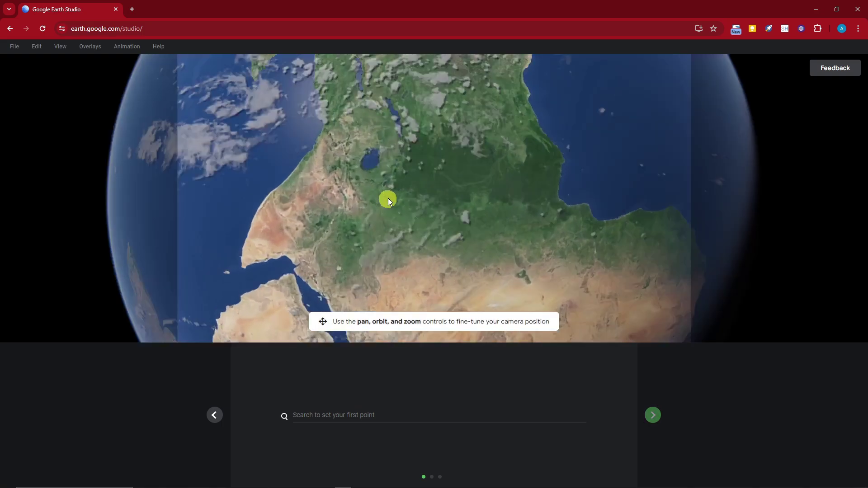
pyautogui.scroll(5, 408, 162)
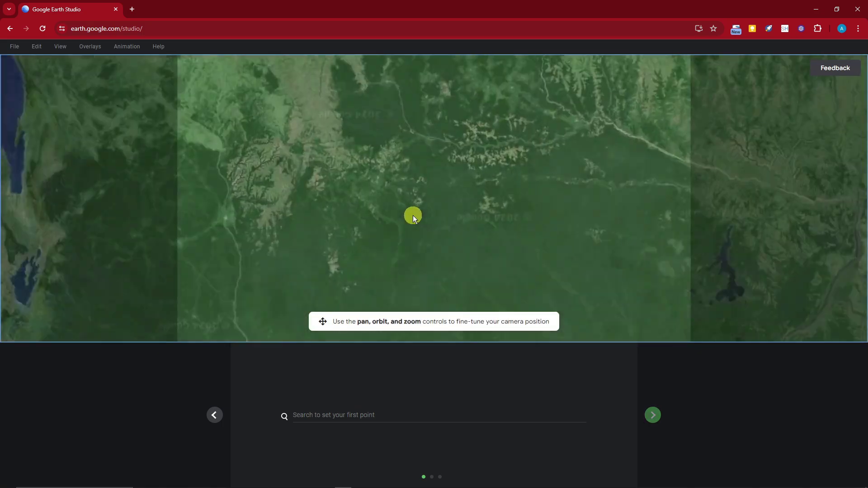
pyautogui.scroll(-10, 442, 228)
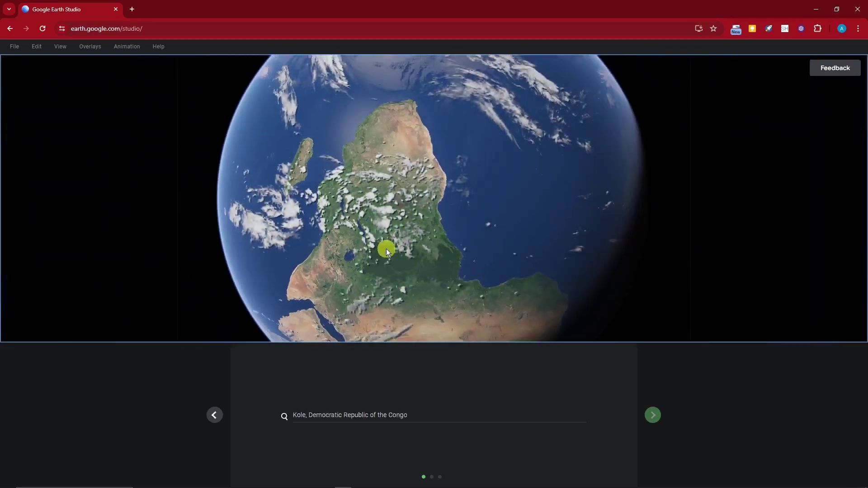
pyautogui.click(336, 415)
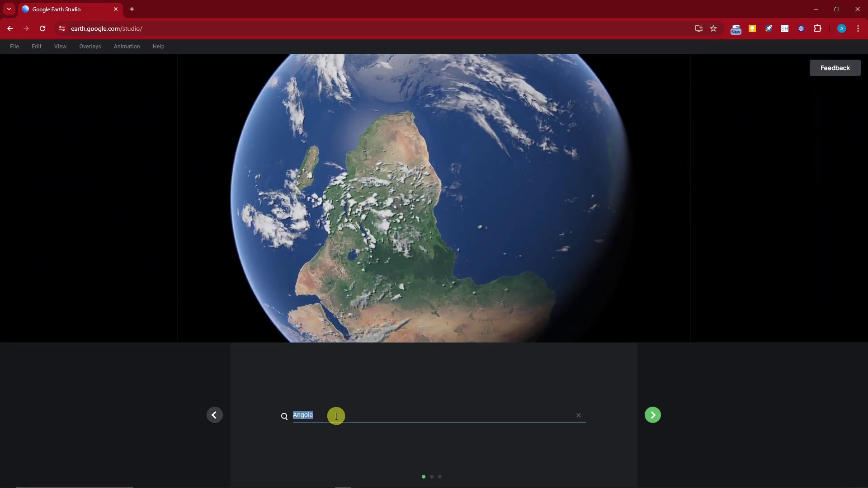
pyautogui.write('New York')
pyautogui.click(353, 434)
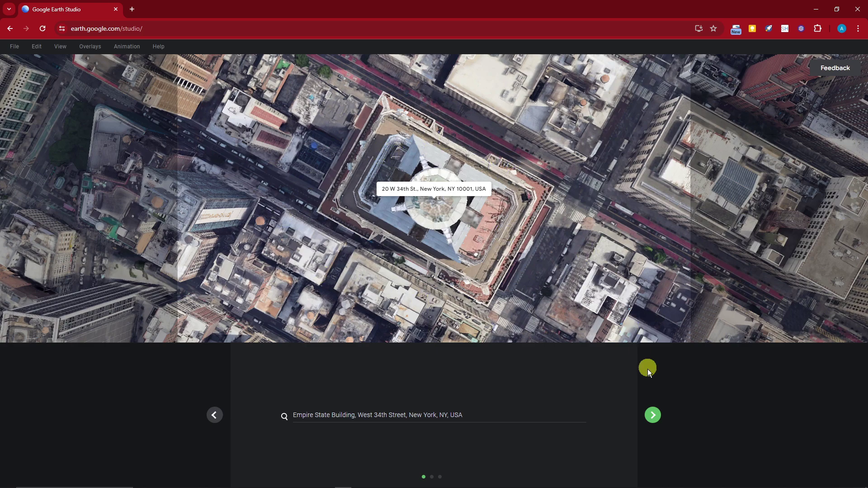
pyautogui.click(656, 415)
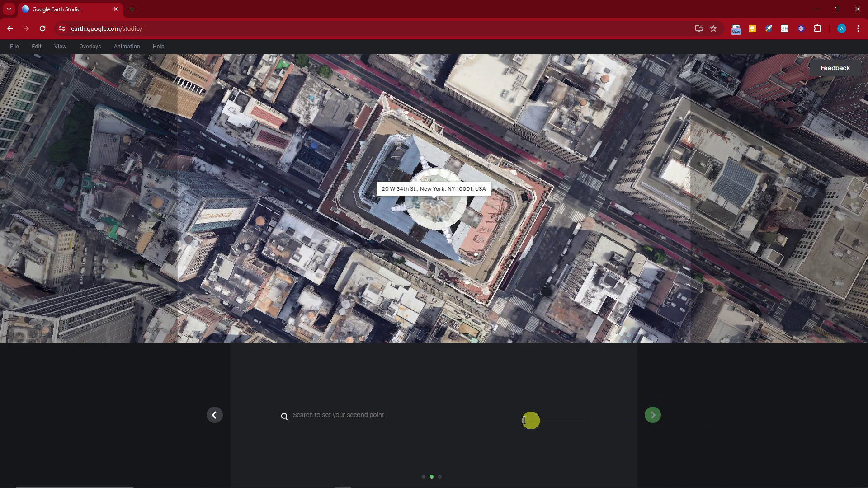
# Step: Set the second point to World Trade Center, Manhattan, New York, and create the project with the default timings
pyautogui.click(367, 417)
pyautogui.click(430, 418)
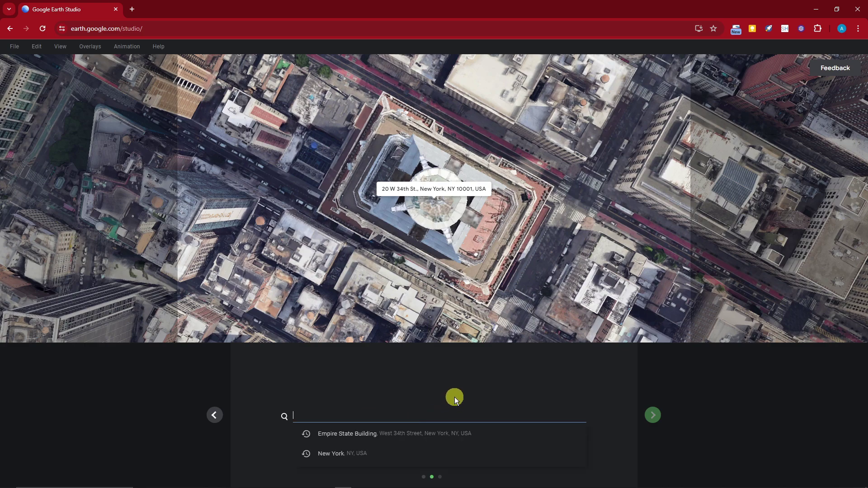
pyautogui.write('world')
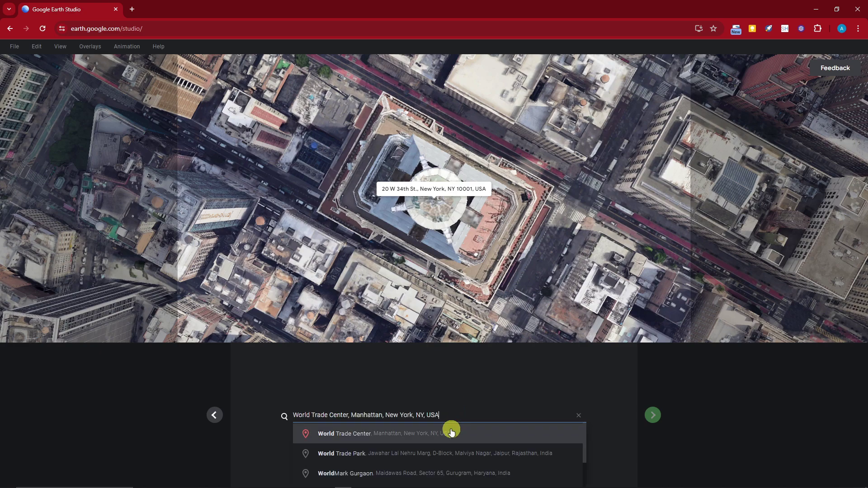
pyautogui.click(454, 433)
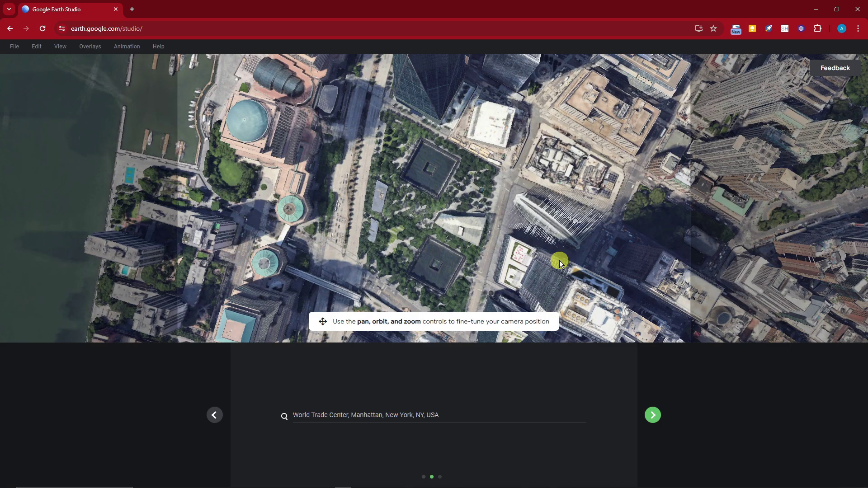
pyautogui.click(653, 415)
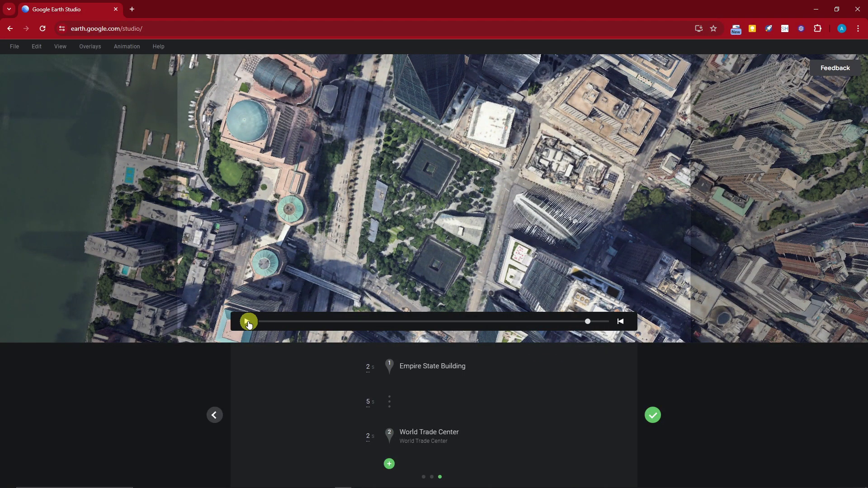
pyautogui.click(613, 373)
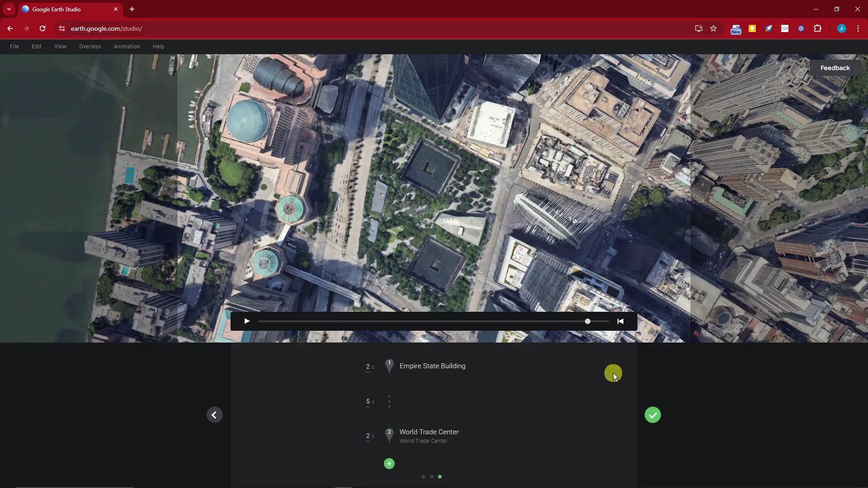
pyautogui.click(655, 418)
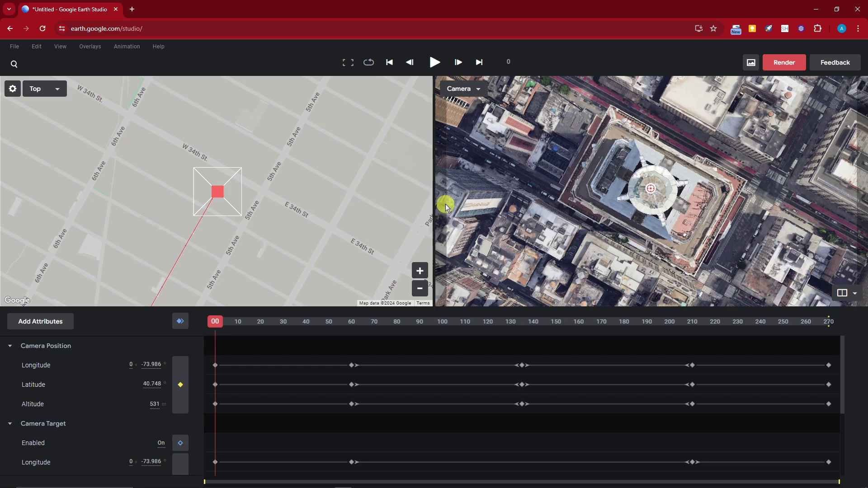
# Step: Switch the workspace to the single-view layout and return it to the two-view layout
pyautogui.click(846, 294)
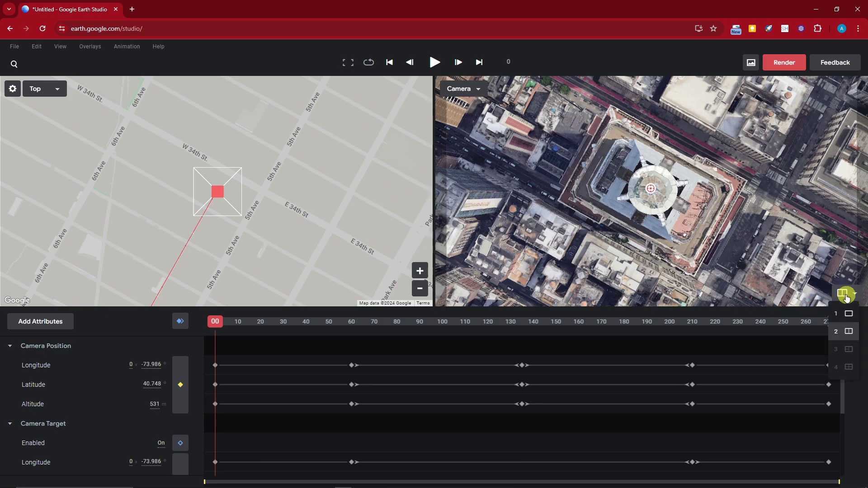
pyautogui.click(847, 295)
pyautogui.click(850, 295)
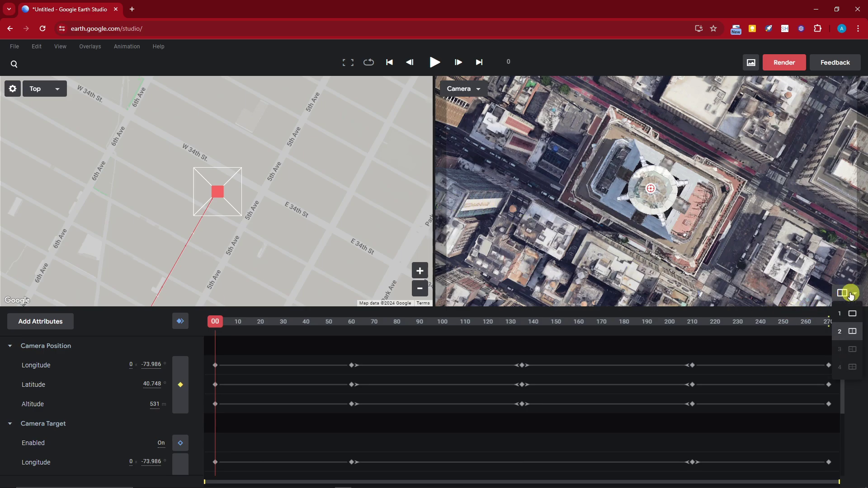
pyautogui.click(850, 313)
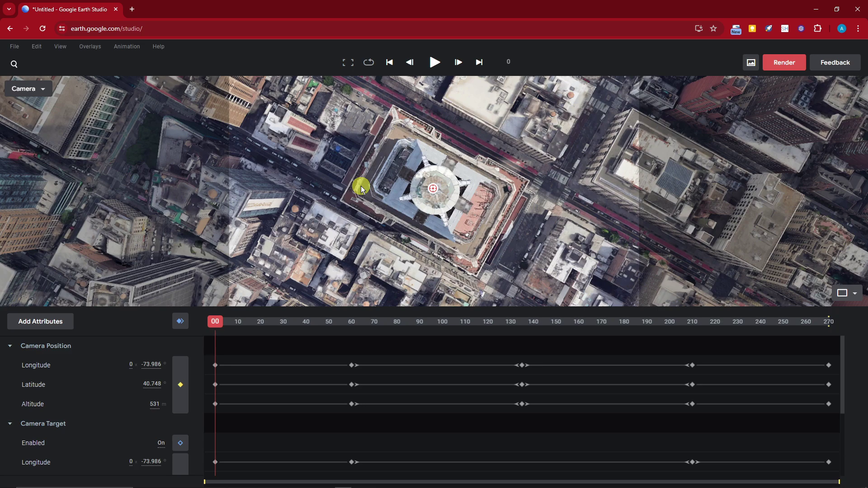
pyautogui.click(853, 293)
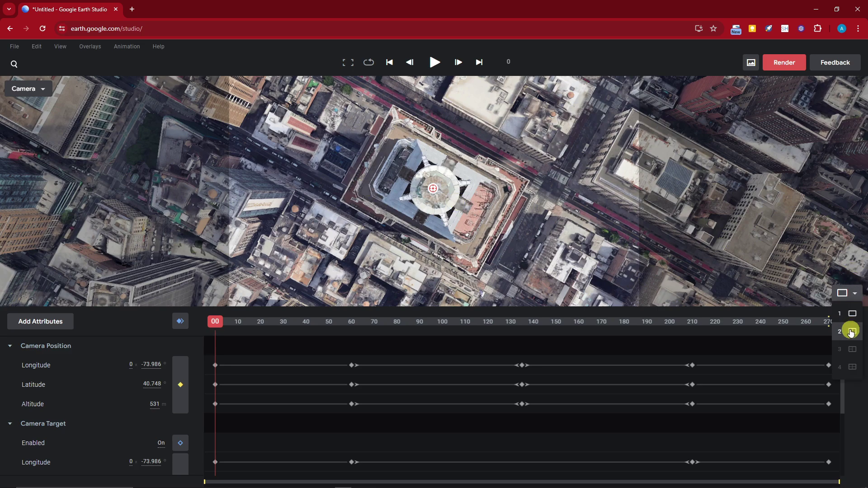
pyautogui.click(857, 370)
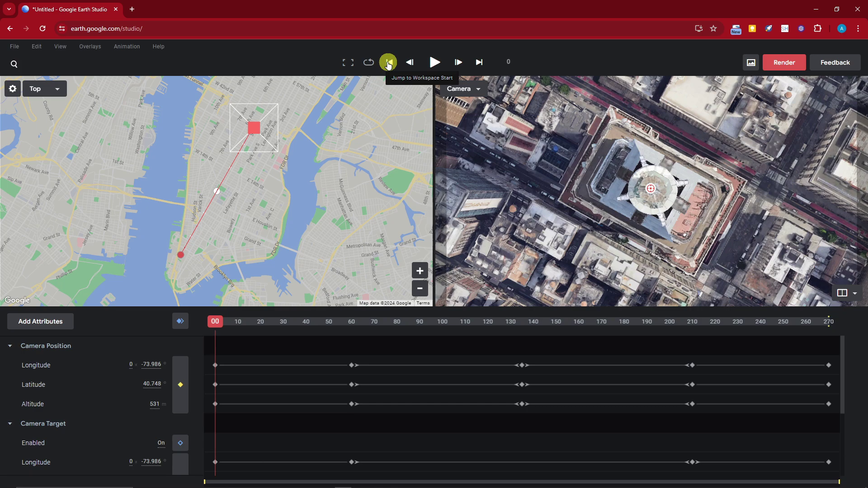
# Step: Play the start of the animation, pause it, and return the playhead to frame 0
pyautogui.click(435, 65)
pyautogui.click(437, 64)
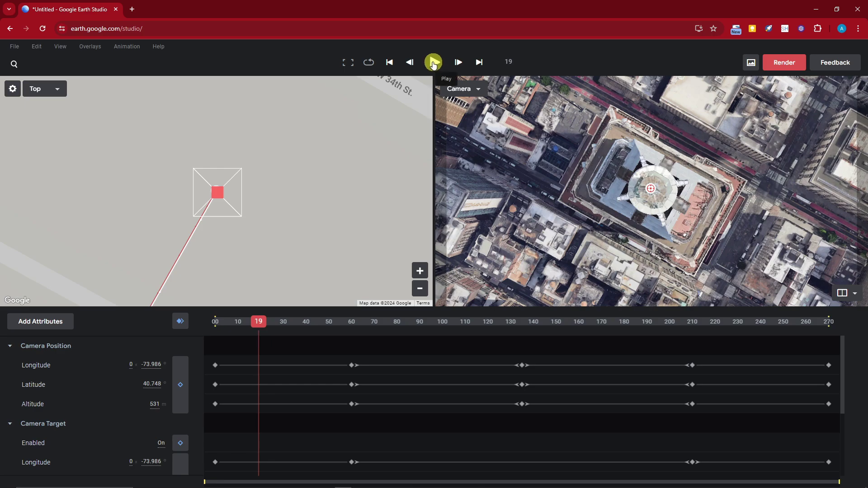
pyautogui.moveTo(263, 325); pyautogui.dragTo(202, 321)
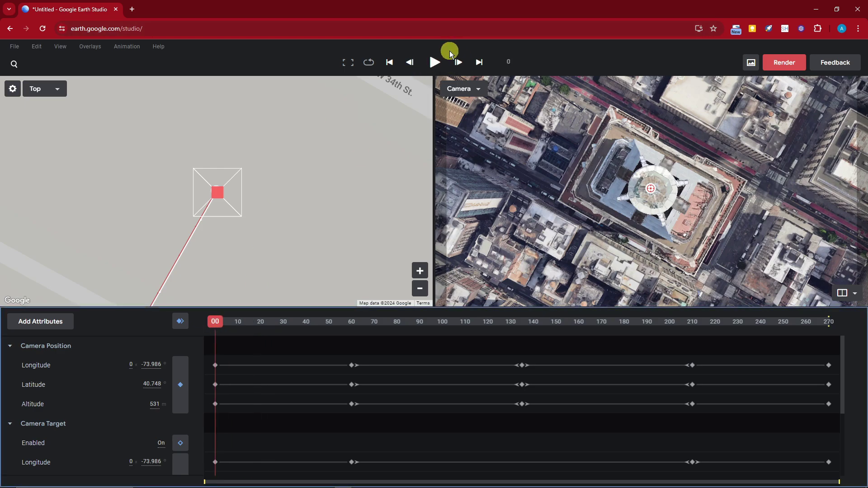
# Step: Change the viewport showing the Top map to the Camera view
pyautogui.click(57, 90)
pyautogui.click(54, 110)
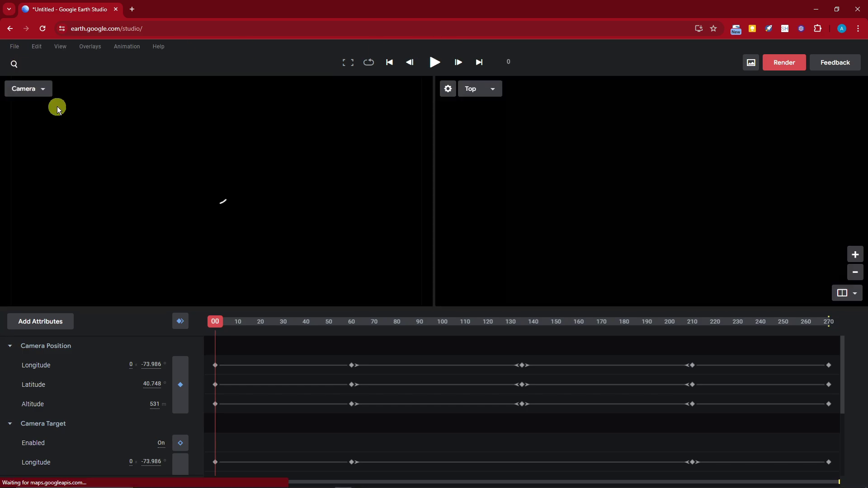
# Step: Show the flight path in the Camera viewport from the North and then from the South
pyautogui.click(42, 89)
pyautogui.click(35, 145)
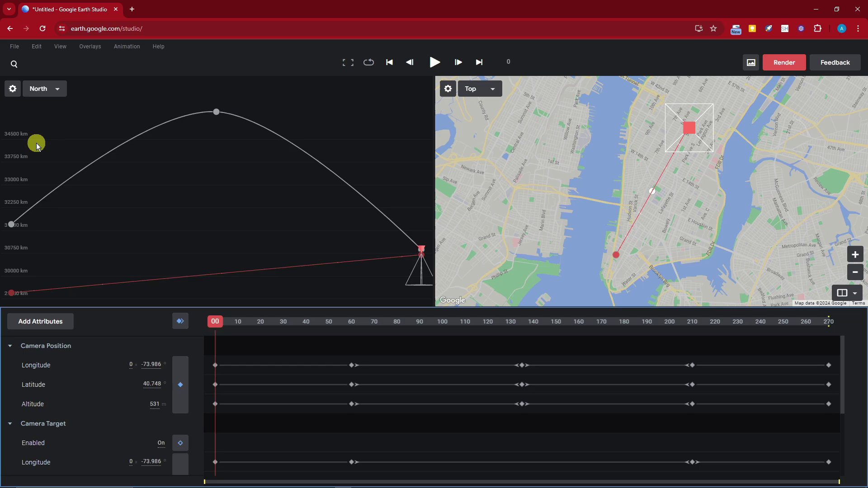
pyautogui.click(59, 89)
pyautogui.click(40, 167)
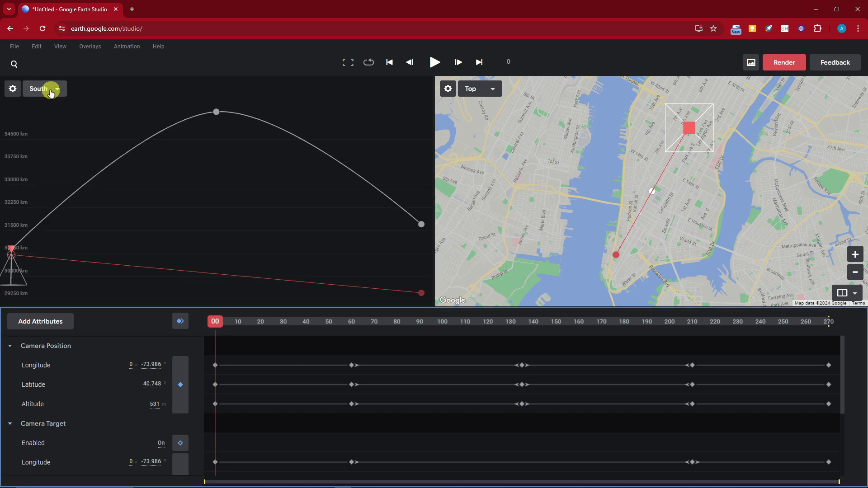
# Step: Swap the viewports so the first shows the Top map and the second shows the Camera view
pyautogui.click(56, 89)
pyautogui.click(52, 129)
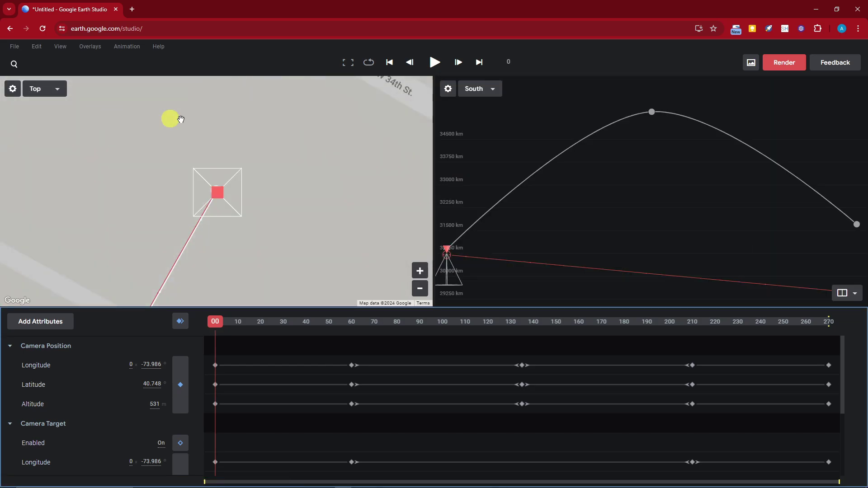
pyautogui.click(490, 89)
pyautogui.click(483, 110)
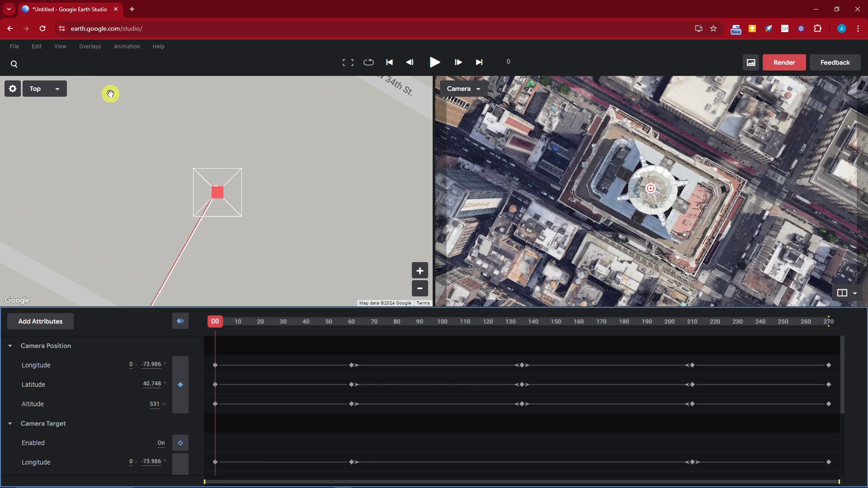
# Step: Look through the attributes that can be added, from Camera Target to Roll, and close the list without adding any
pyautogui.click(66, 319)
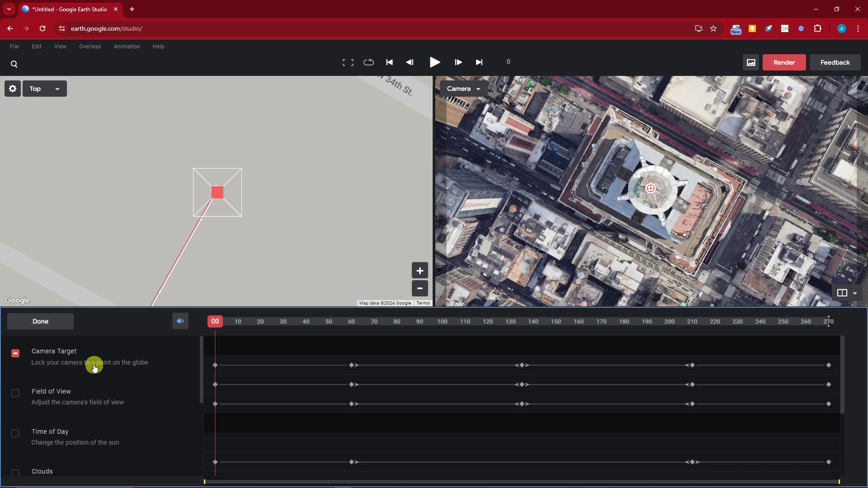
pyautogui.scroll(-3, 55, 389)
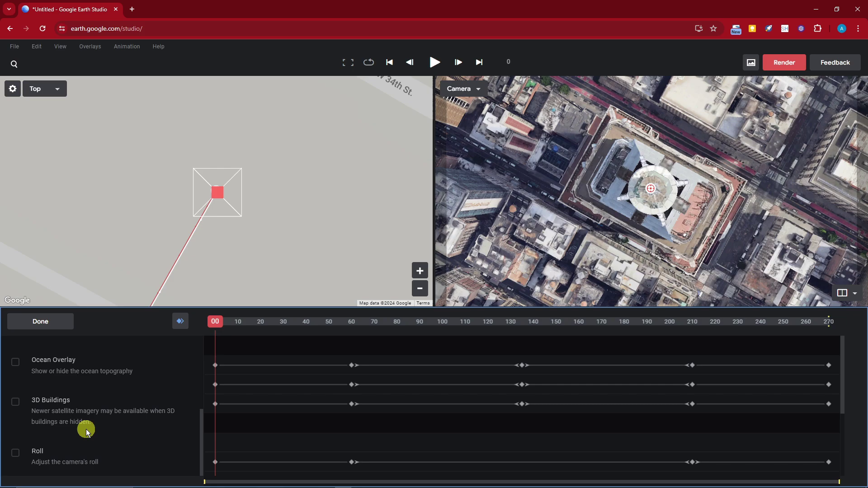
pyautogui.scroll(1, 26, 452)
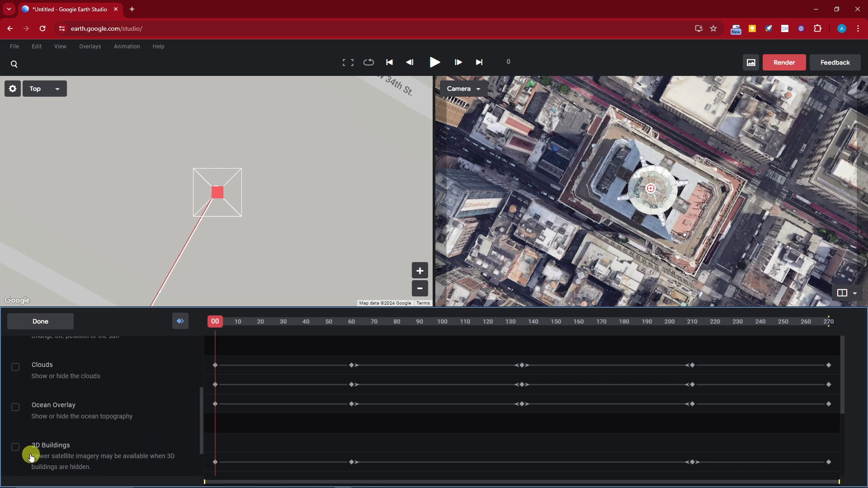
pyautogui.scroll(1, 28, 454)
pyautogui.scroll(3, 42, 435)
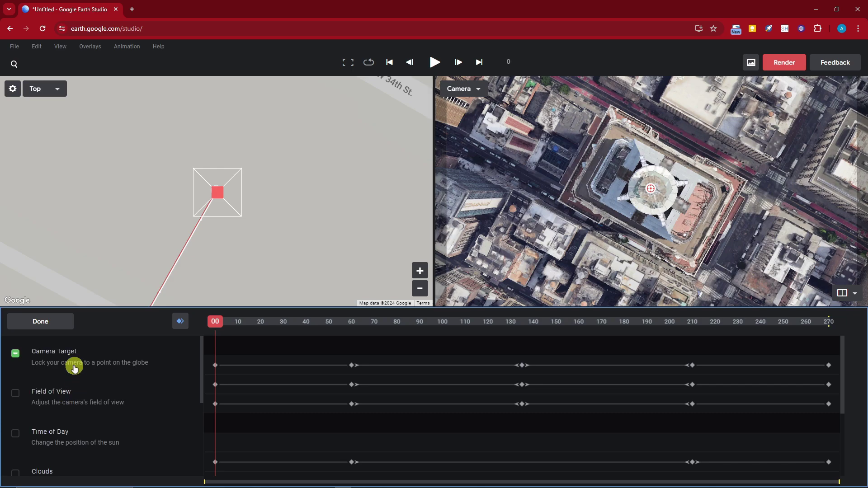
pyautogui.scroll(-2, 107, 387)
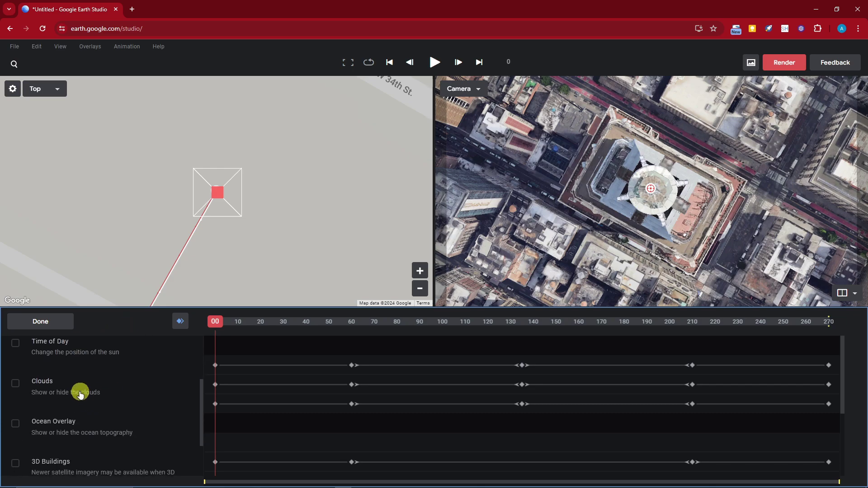
pyautogui.scroll(1, 42, 398)
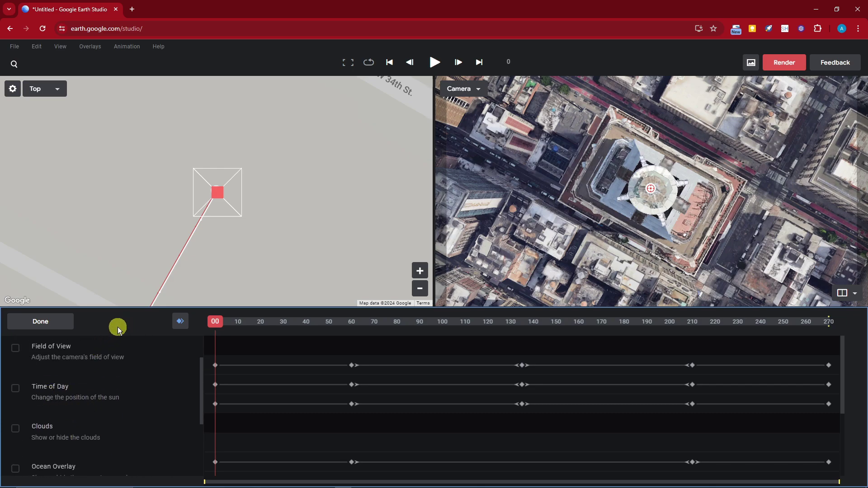
pyautogui.click(43, 321)
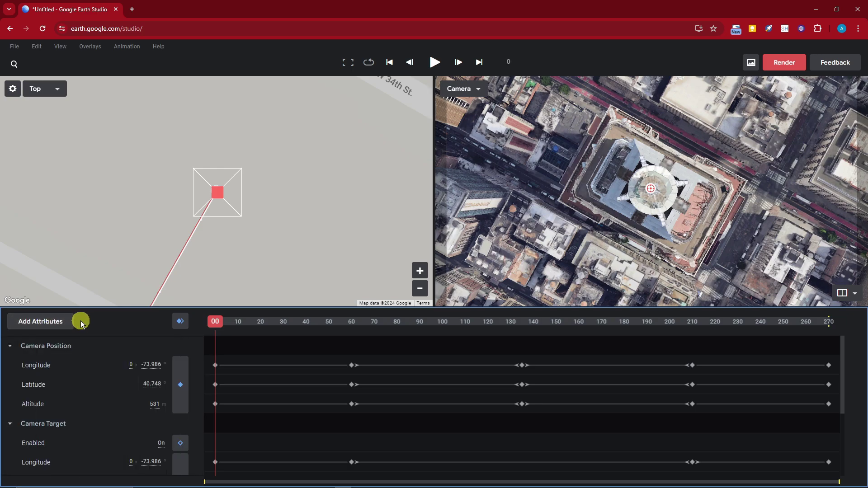
# Step: Review the Camera Position, Camera Target and Camera Rotation attributes and their keyframes
pyautogui.scroll(-5, 86, 378)
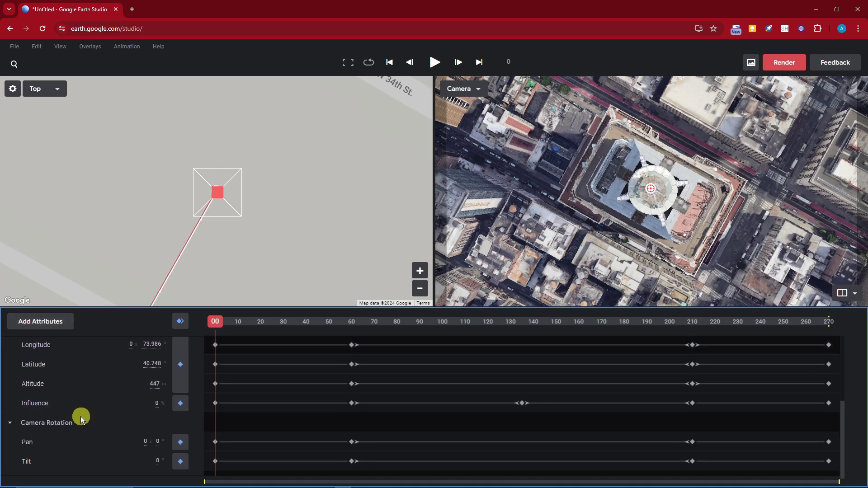
pyautogui.scroll(5, 58, 428)
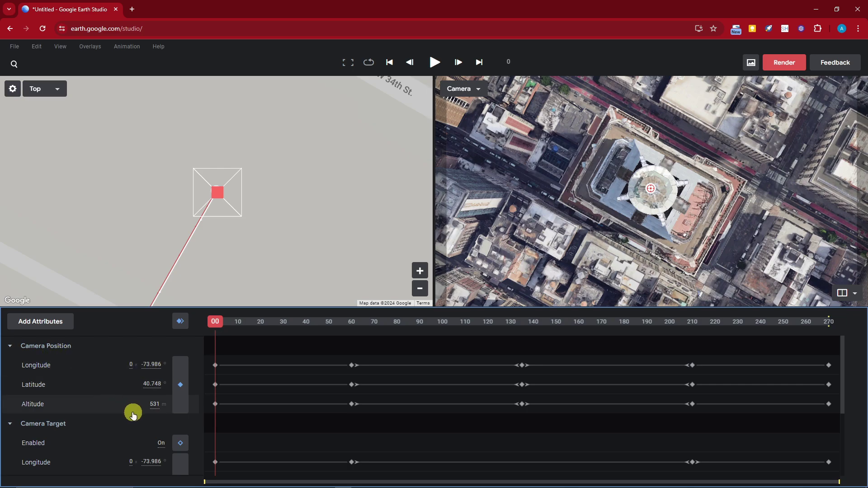
pyautogui.scroll(-2, 118, 384)
pyautogui.scroll(1, 142, 361)
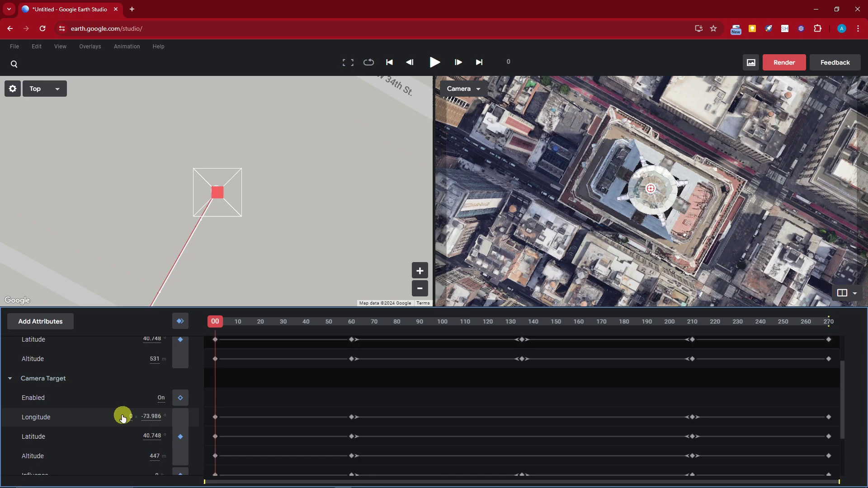
pyautogui.scroll(-3, 123, 418)
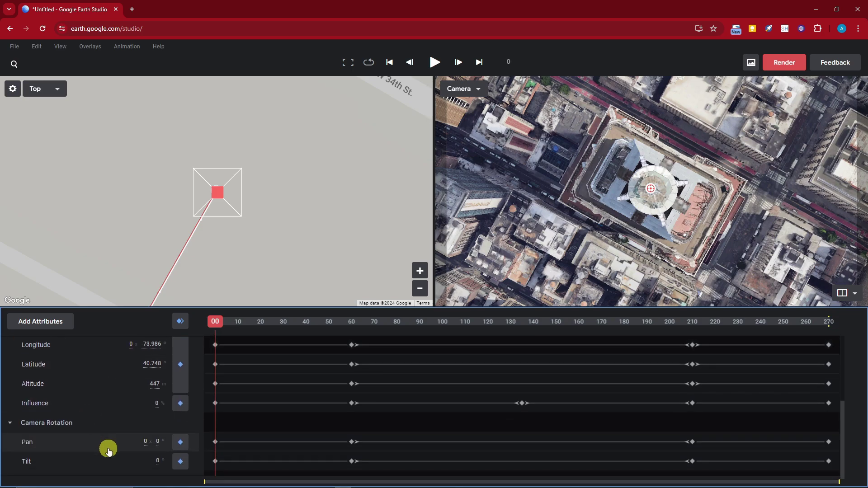
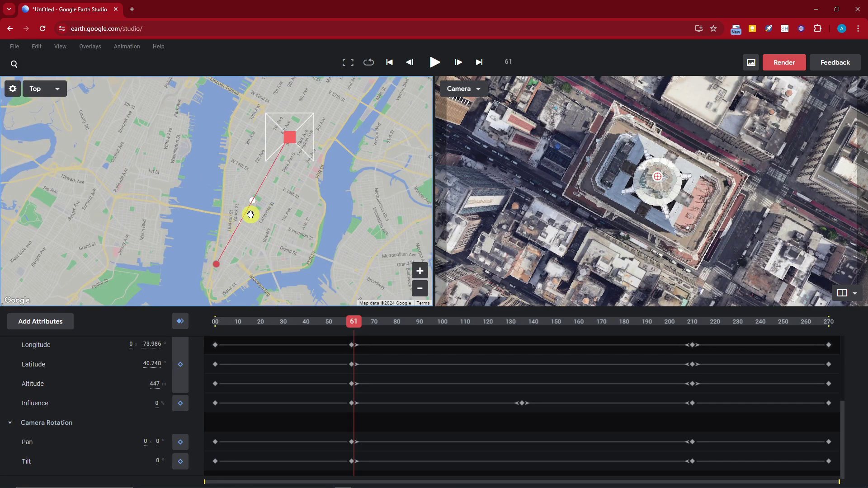
# Step: Bend the flight path in the Top map by moving its middle point east to the waterfront near Avenue C and rotating its curve handle
pyautogui.scroll(2, 250, 214)
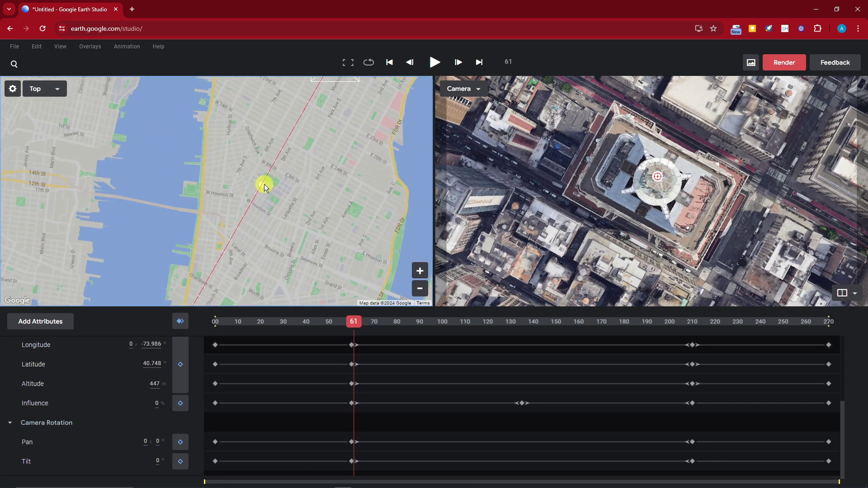
pyautogui.moveTo(261, 188)
pyautogui.mouseDown()
pyautogui.moveTo(341, 192)
pyautogui.moveTo(348, 208)
pyautogui.moveTo(343, 191)
pyautogui.moveTo(359, 198)
pyautogui.mouseUp()
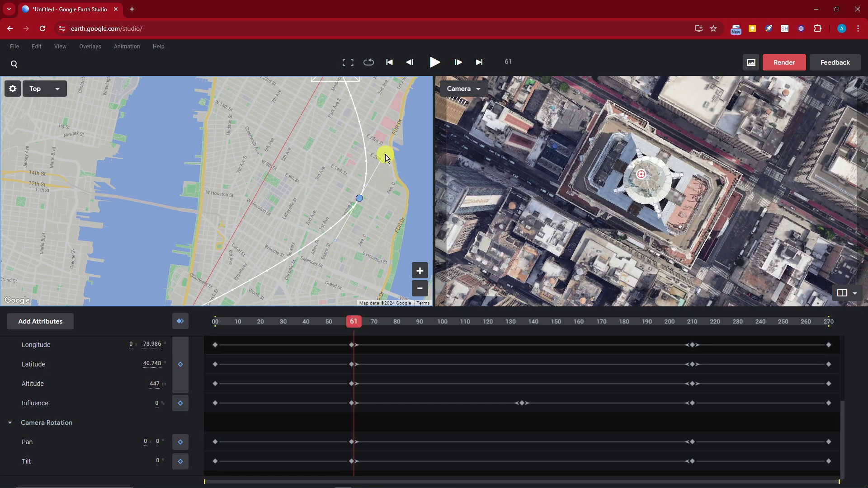
pyautogui.scroll(2, 385, 157)
pyautogui.scroll(-2, 380, 186)
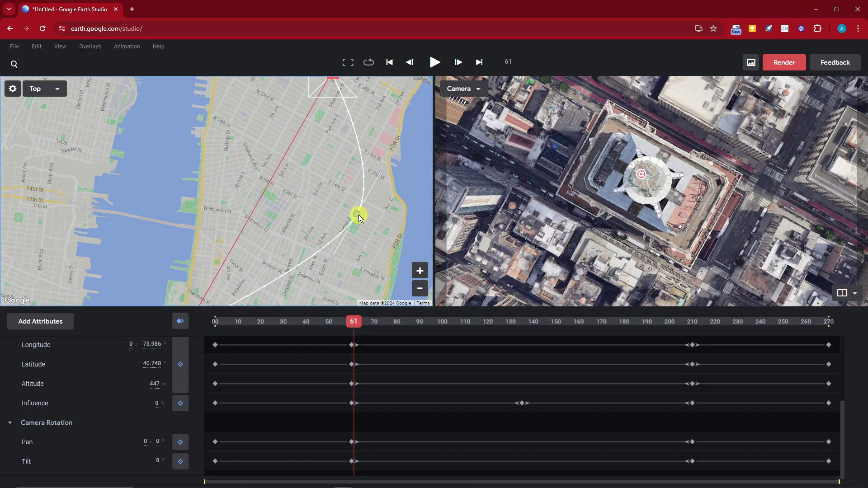
pyautogui.moveTo(359, 215)
pyautogui.mouseDown()
pyautogui.moveTo(271, 177)
pyautogui.moveTo(396, 212)
pyautogui.mouseUp()
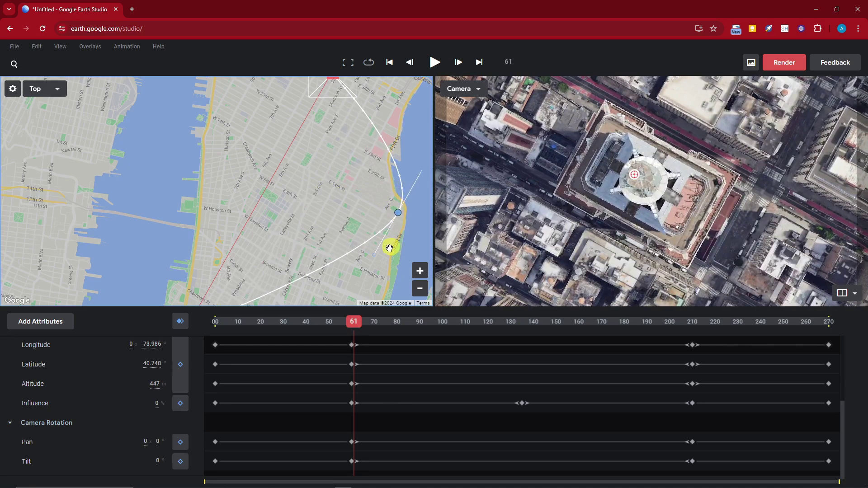
pyautogui.moveTo(374, 255)
pyautogui.mouseDown()
pyautogui.moveTo(347, 249)
pyautogui.moveTo(330, 223)
pyautogui.moveTo(333, 177)
pyautogui.mouseUp()
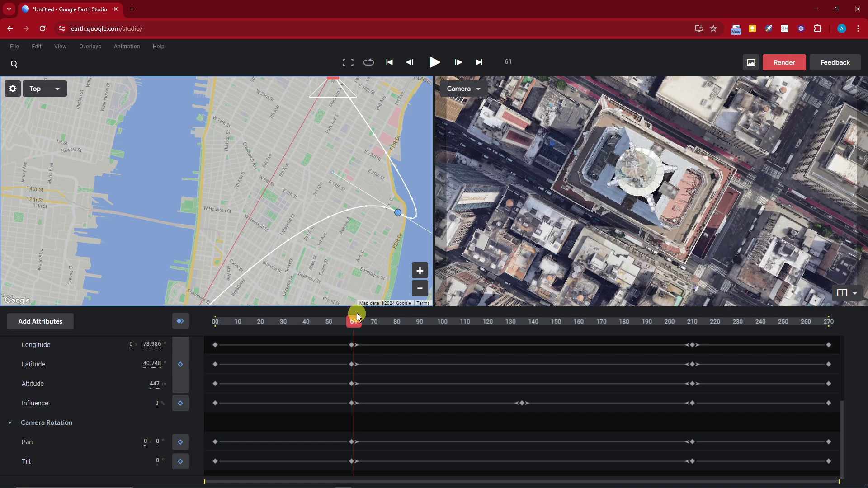
# Step: Play the animation with the reshaped path from frame 0 and stop it
pyautogui.moveTo(353, 324); pyautogui.dragTo(188, 324)
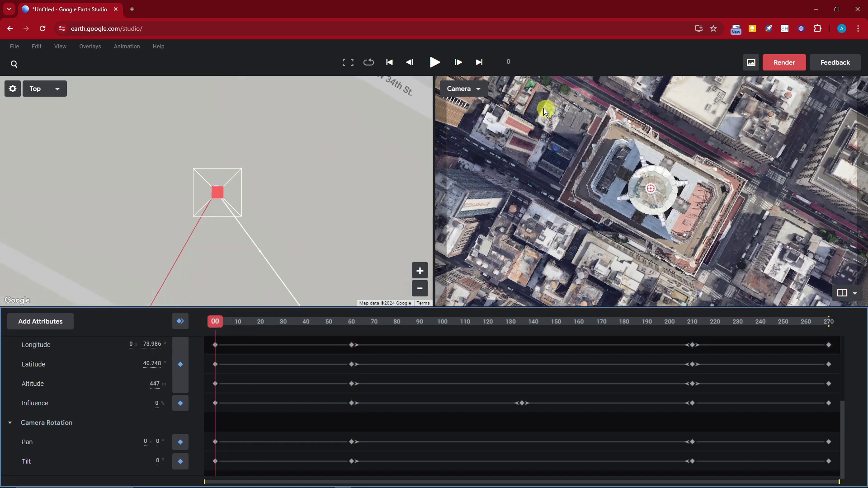
pyautogui.click(434, 66)
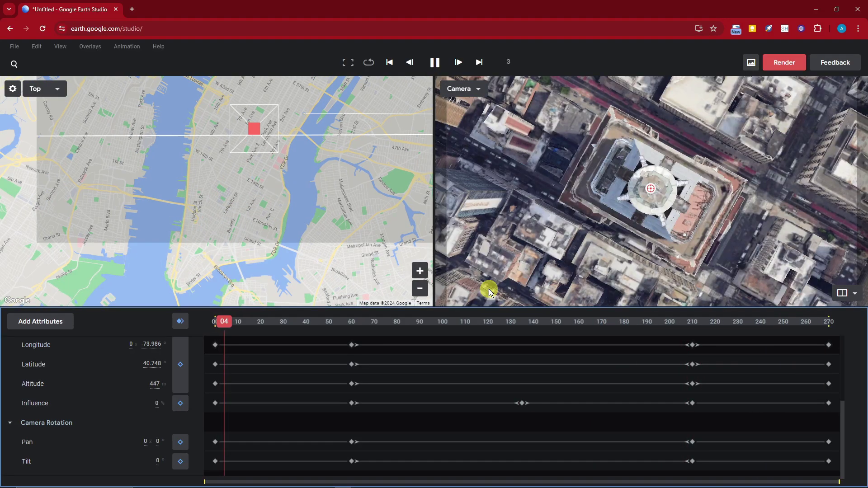
pyautogui.press('space')
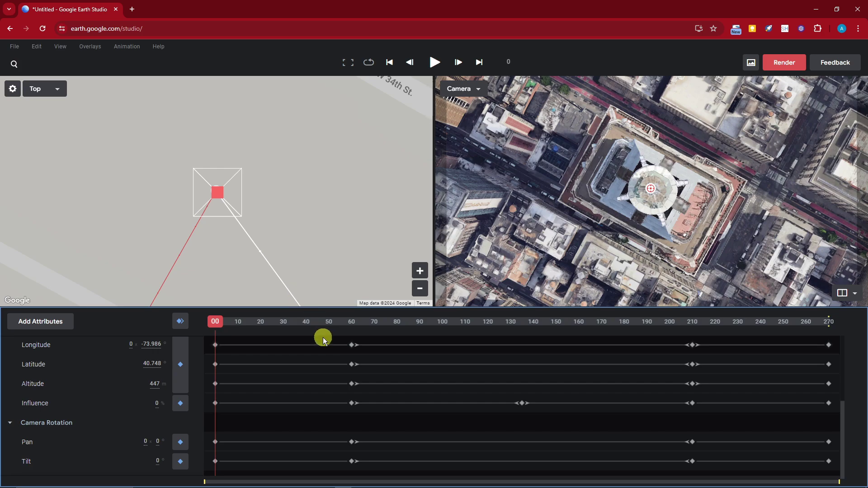
# Step: Inspect the Camera Position keyframes by moving the playhead to frame 60, to frame 135 and back to frame 60
pyautogui.scroll(2, 397, 429)
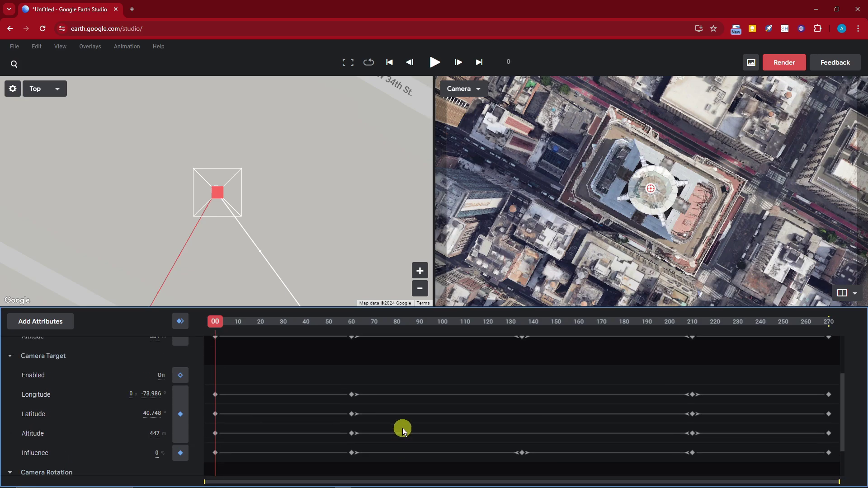
pyautogui.scroll(3, 403, 431)
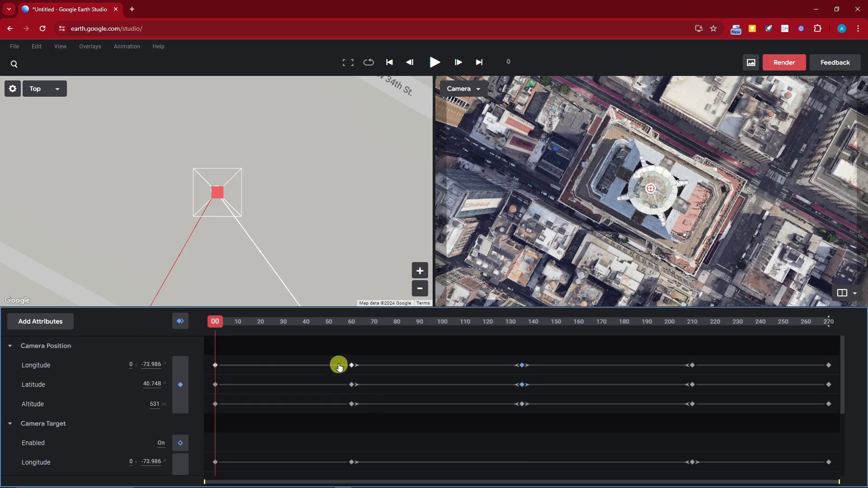
pyautogui.click(524, 365)
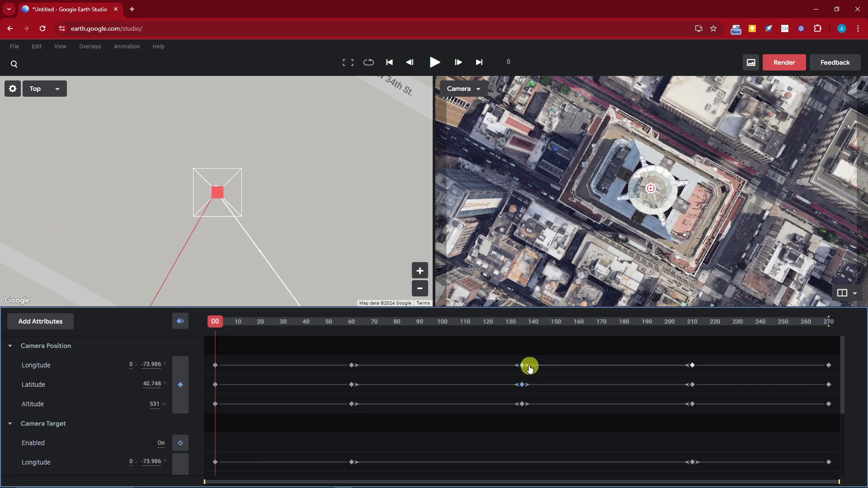
pyautogui.moveTo(221, 325); pyautogui.dragTo(222, 323)
pyautogui.moveTo(296, 321); pyautogui.dragTo(351, 326)
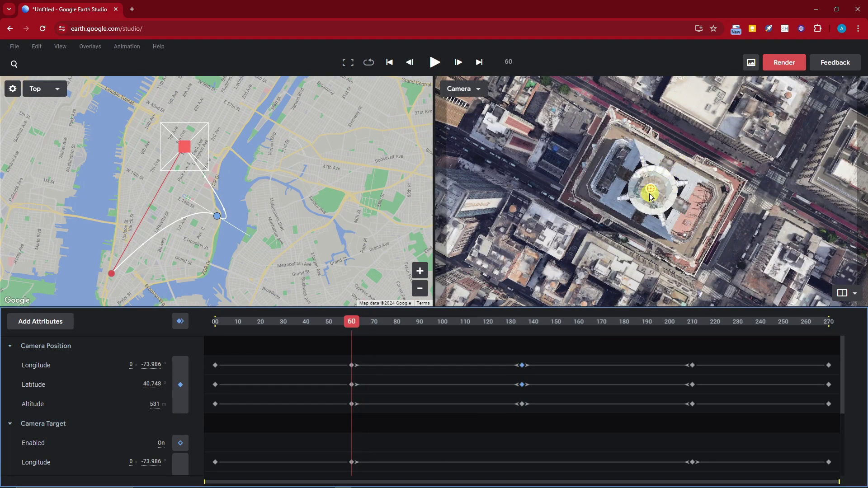
pyautogui.moveTo(353, 325); pyautogui.dragTo(521, 329)
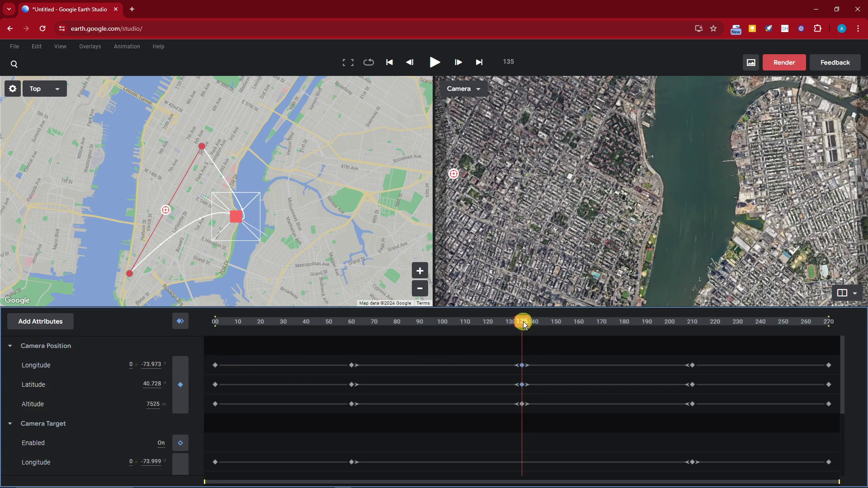
pyautogui.moveTo(524, 325); pyautogui.dragTo(351, 329)
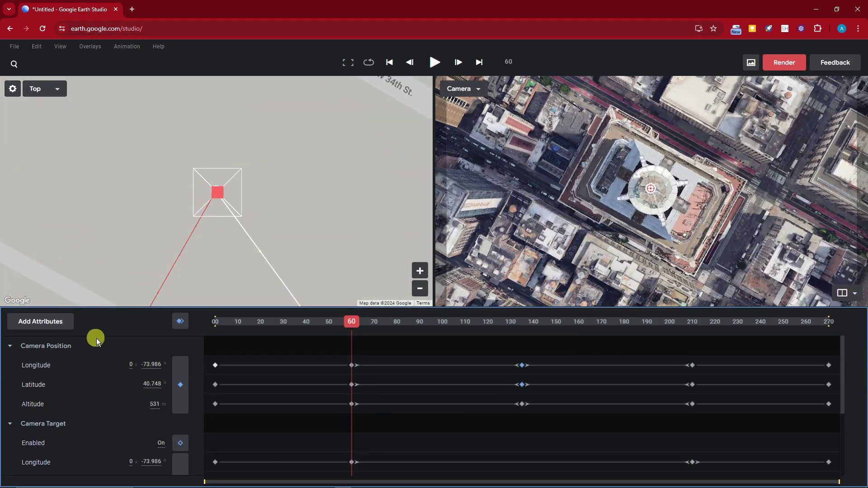
# Step: Move the playhead to frame 49, between keyframes, and jump forward to the keyframe at frame 60
pyautogui.scroll(-3, 135, 380)
pyautogui.scroll(3, 189, 397)
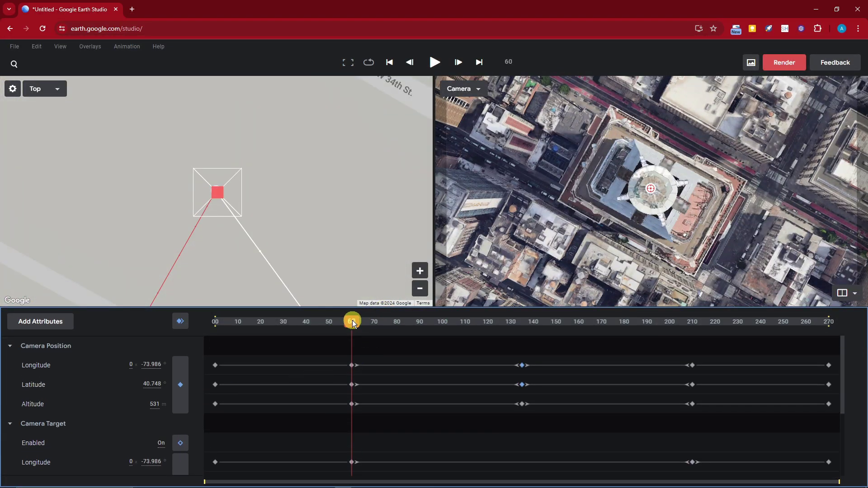
pyautogui.moveTo(353, 323); pyautogui.dragTo(326, 324)
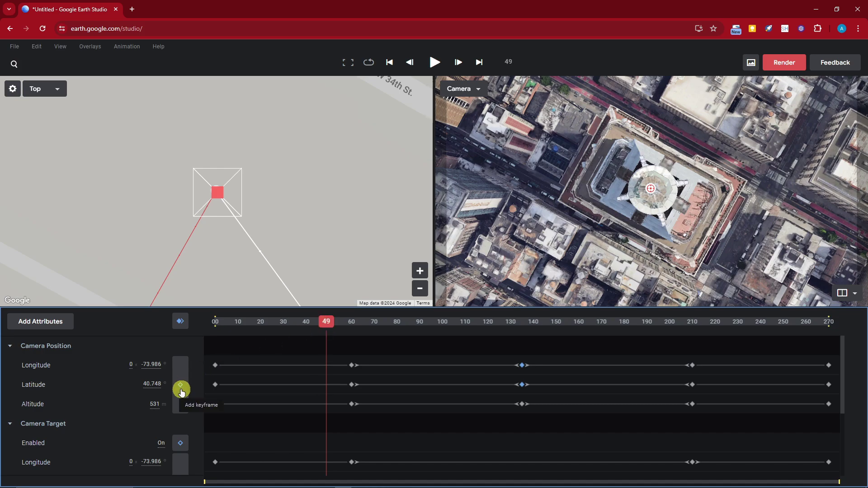
pyautogui.hotkey('shift', 'Right')
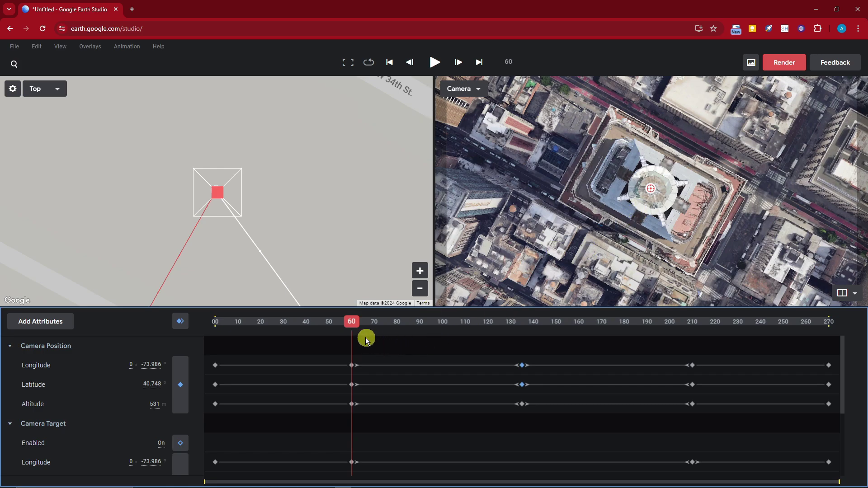
# Step: At frame 90, lower the camera to about 461 m altitude and move it to longitude -73.984, latitude 40.739
pyautogui.moveTo(353, 324); pyautogui.dragTo(421, 324)
pyautogui.scroll(8, 545, 210)
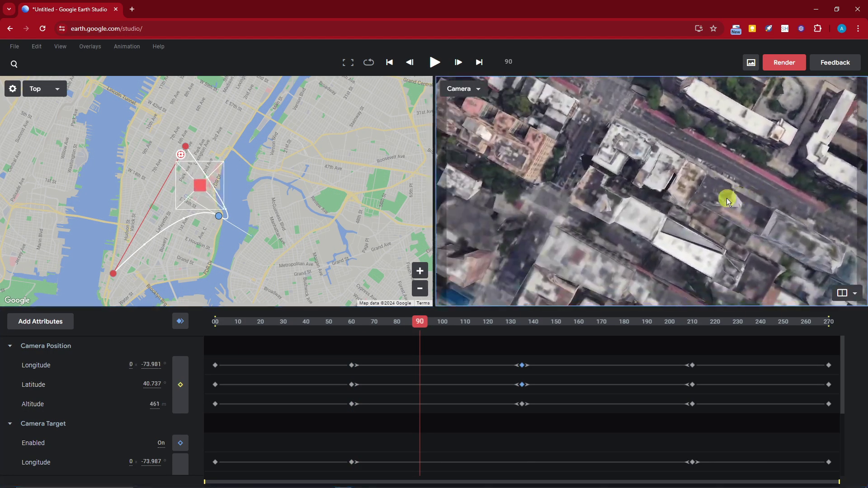
pyautogui.moveTo(726, 200); pyautogui.dragTo(641, 207)
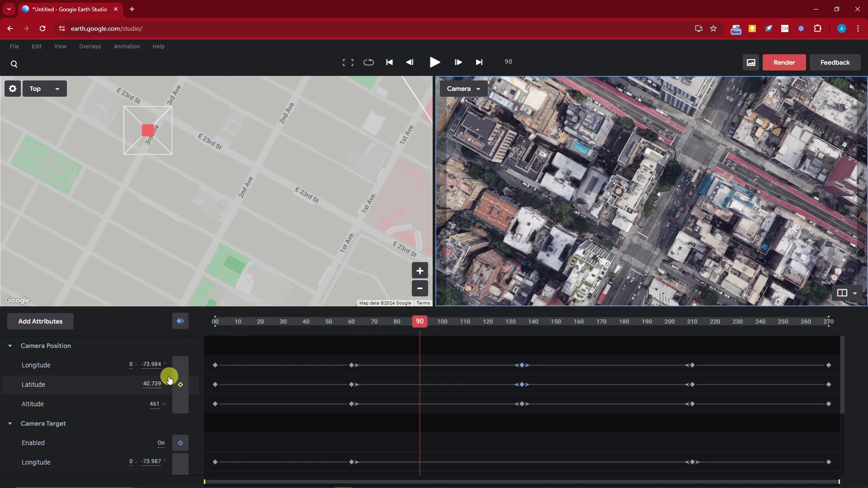
# Step: Add a Camera Position keyframe at frame 90
pyautogui.click(187, 387)
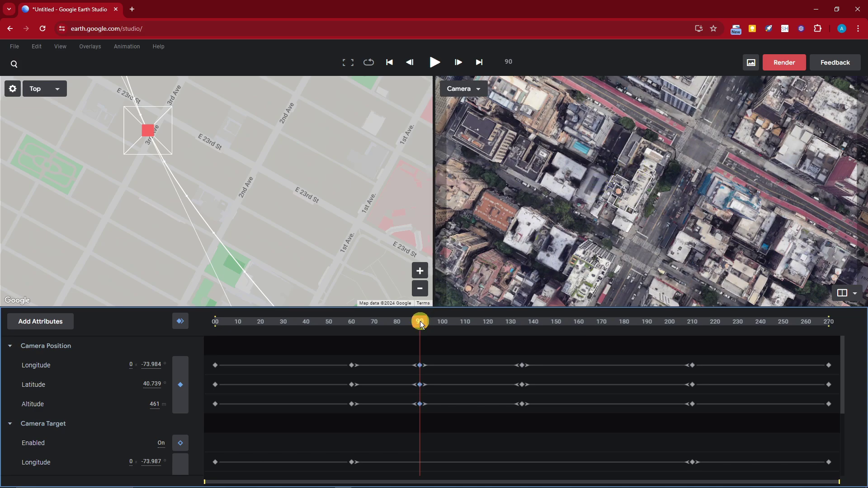
pyautogui.moveTo(420, 322)
pyautogui.mouseDown()
pyautogui.moveTo(350, 325)
pyautogui.moveTo(695, 335)
pyautogui.moveTo(421, 324)
pyautogui.mouseUp()
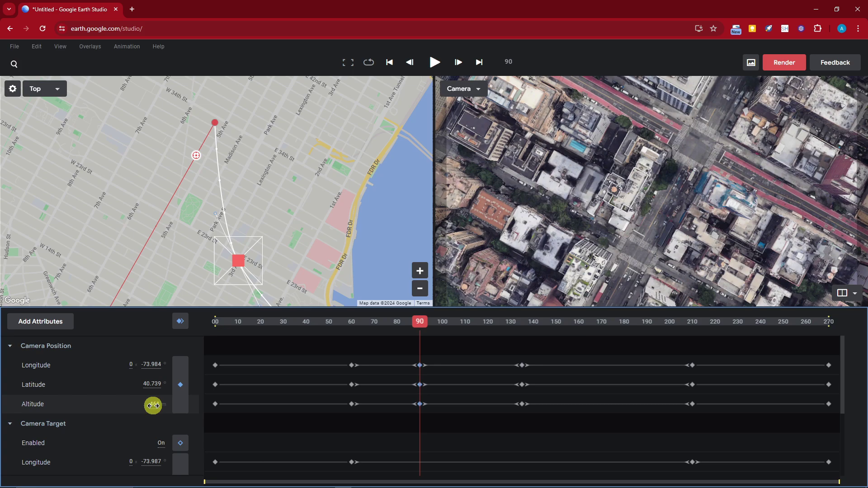
# Step: At frame 103, lower the camera to about 217 m altitude at longitude -73.98, latitude 40.735, and add a Camera Position keyframe
pyautogui.moveTo(419, 324); pyautogui.dragTo(449, 321)
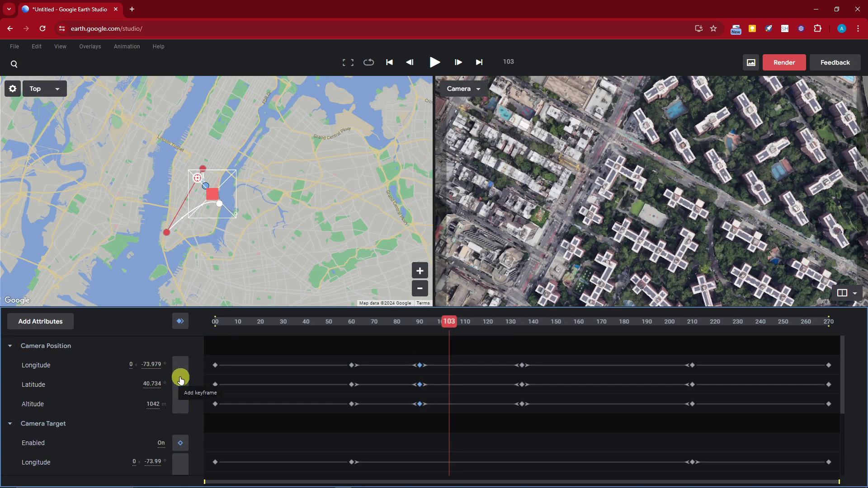
pyautogui.scroll(10, 520, 201)
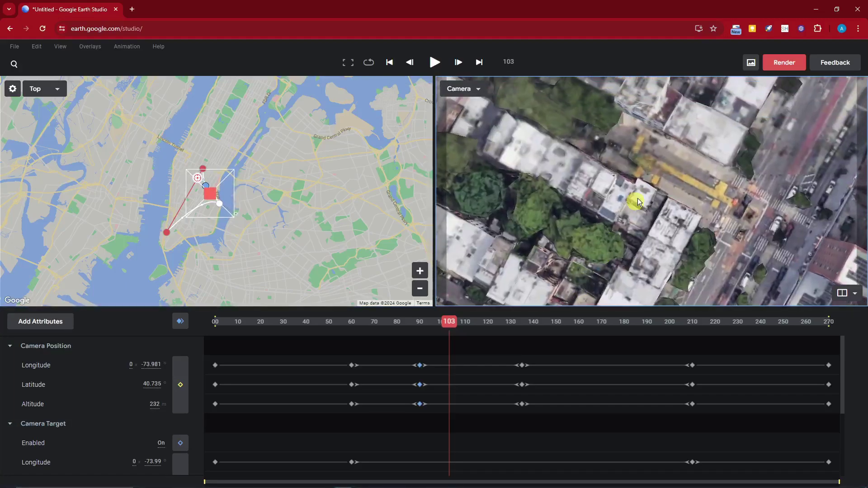
pyautogui.moveTo(637, 202); pyautogui.dragTo(573, 236)
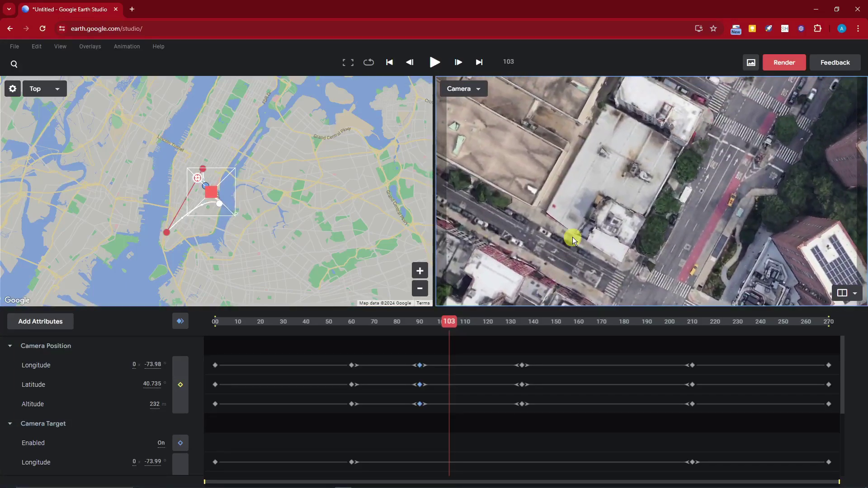
pyautogui.scroll(2, 495, 257)
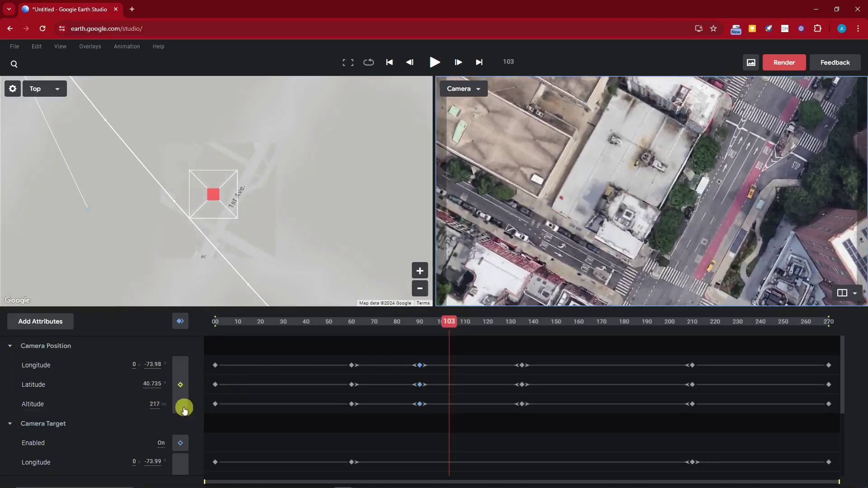
pyautogui.click(177, 399)
pyautogui.moveTo(449, 324)
pyautogui.mouseDown()
pyautogui.moveTo(419, 322)
pyautogui.moveTo(451, 324)
pyautogui.mouseUp()
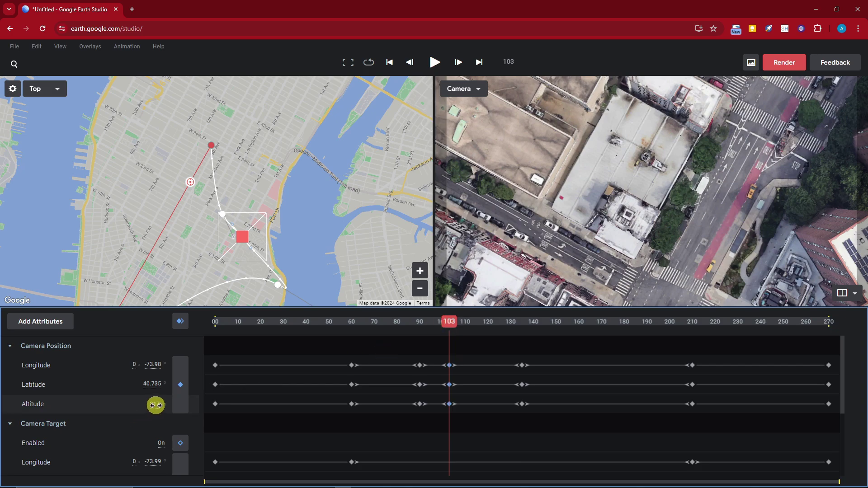
# Step: Set the altitude of the Camera Position keyframe at frame 103 to 30 m
pyautogui.click(140, 405)
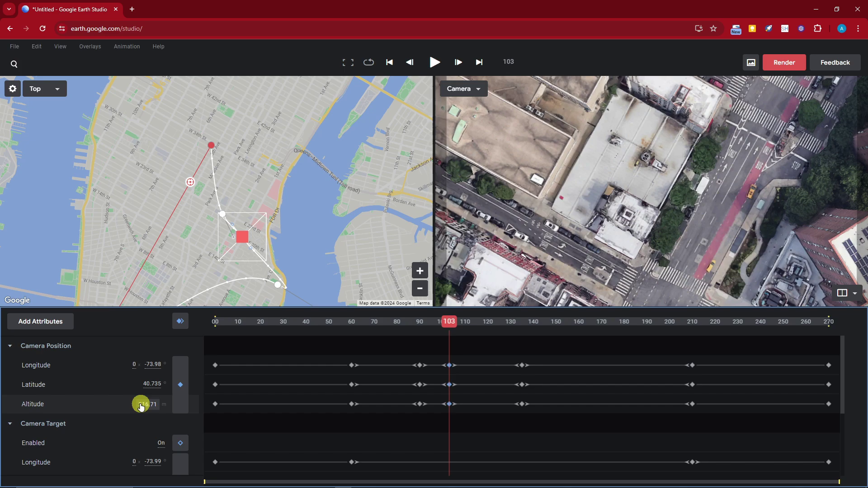
pyautogui.write('30')
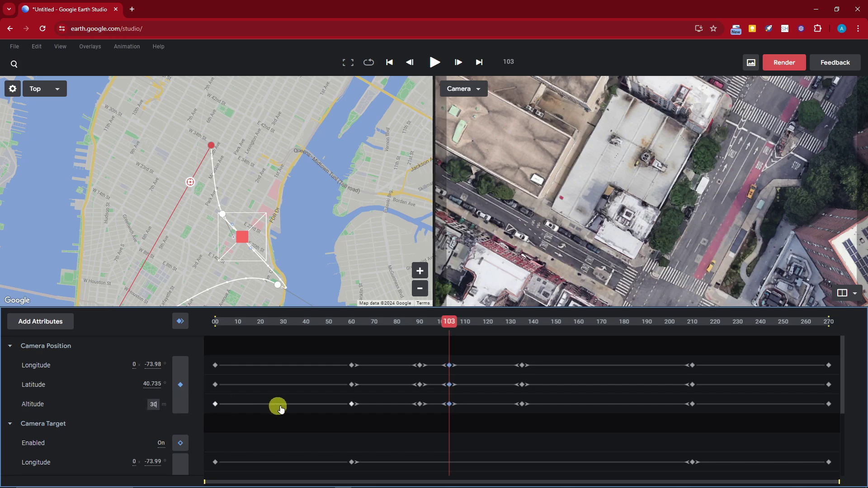
pyautogui.press('Return')
pyautogui.moveTo(459, 328)
pyautogui.mouseDown()
pyautogui.moveTo(418, 322)
pyautogui.moveTo(451, 329)
pyautogui.mouseUp()
pyautogui.moveTo(510, 246); pyautogui.dragTo(537, 233)
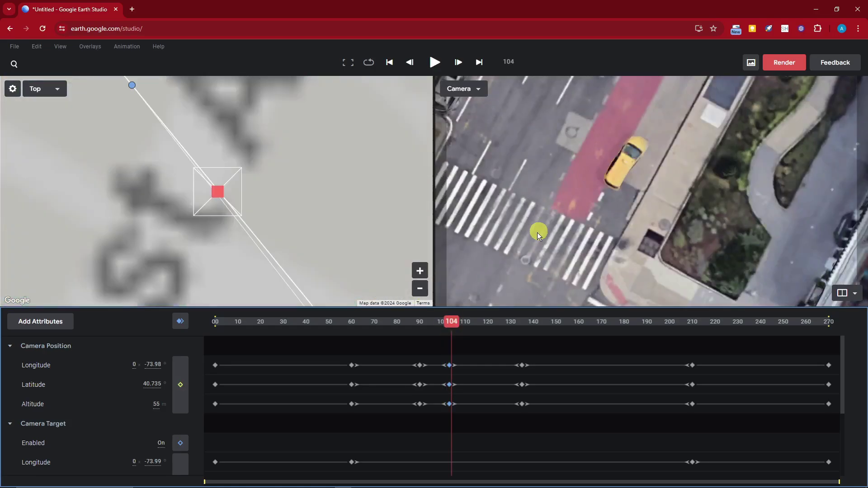
pyautogui.click(449, 321)
# Step: Try moving the camera at frame 103 to longitude -73.981, latitude 40.734, with the altitude set to 30 m
pyautogui.scroll(-5, 527, 230)
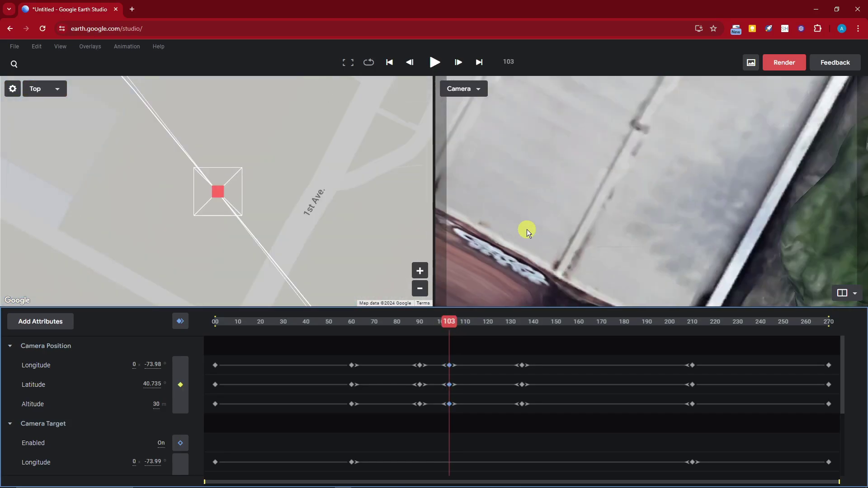
pyautogui.moveTo(548, 239)
pyautogui.mouseDown()
pyautogui.moveTo(565, 86)
pyautogui.moveTo(668, 156)
pyautogui.moveTo(589, 183)
pyautogui.moveTo(645, 130)
pyautogui.moveTo(692, 155)
pyautogui.moveTo(713, 219)
pyautogui.moveTo(727, 232)
pyautogui.moveTo(697, 207)
pyautogui.moveTo(719, 192)
pyautogui.moveTo(693, 188)
pyautogui.mouseUp()
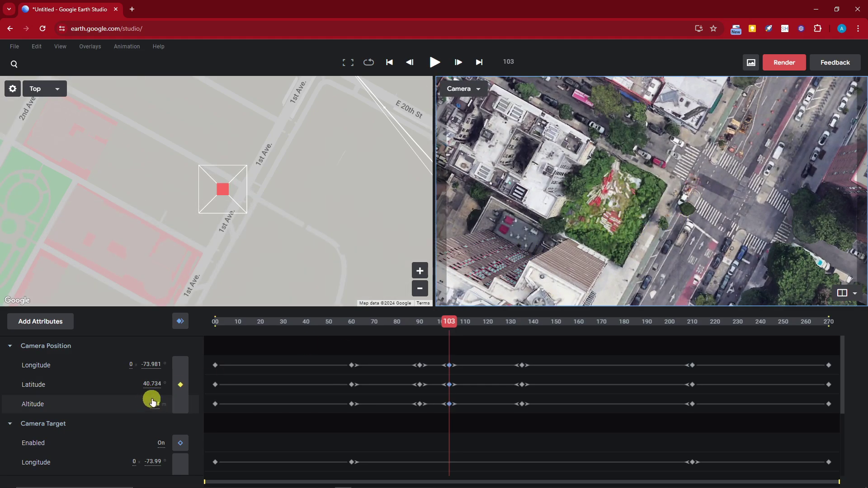
pyautogui.moveTo(152, 401)
pyautogui.mouseDown()
pyautogui.moveTo(175, 401)
pyautogui.moveTo(165, 408)
pyautogui.mouseUp()
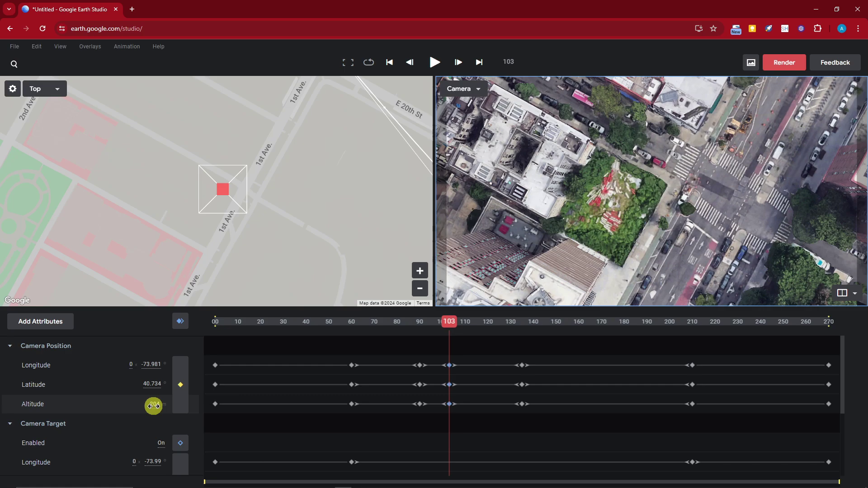
pyautogui.click(153, 406)
pyautogui.write('30')
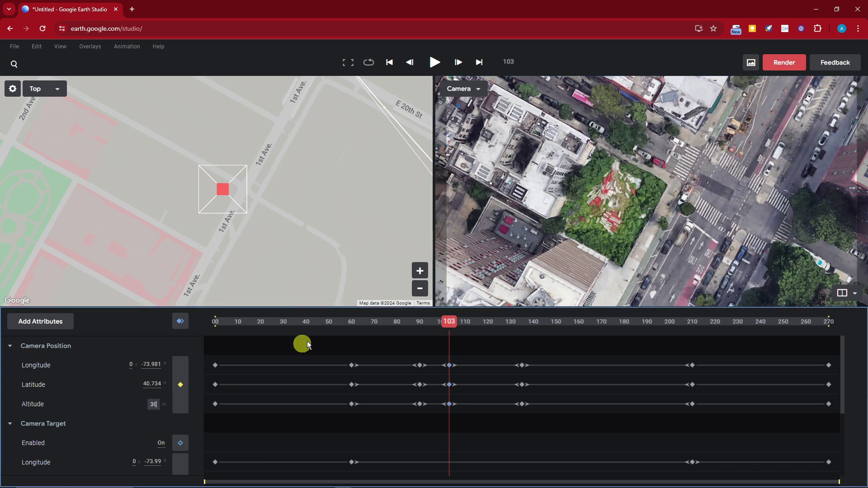
pyautogui.press('Return')
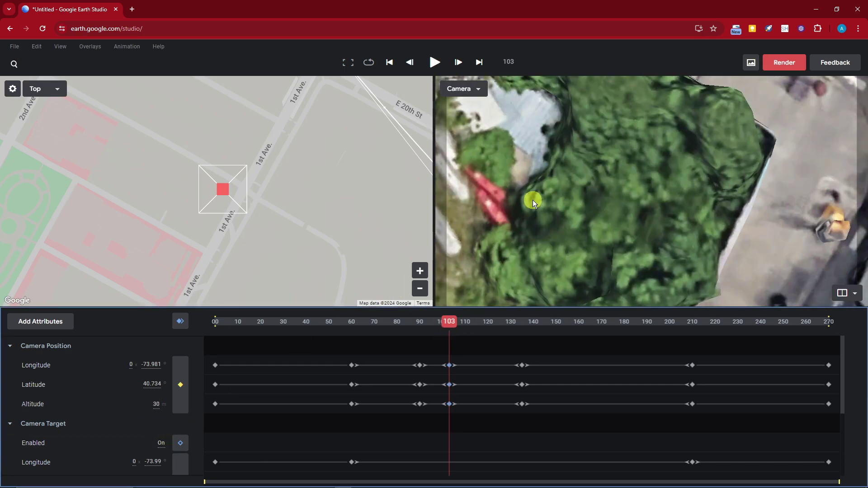
# Step: Try panning the low camera sideways at frame 103 and raising it slightly to about 35 m
pyautogui.moveTo(539, 200); pyautogui.dragTo(670, 205)
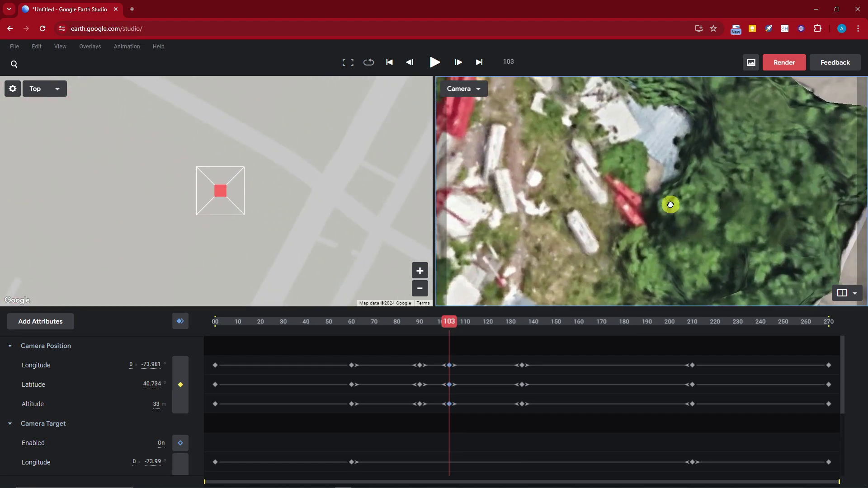
pyautogui.scroll(-1, 665, 190)
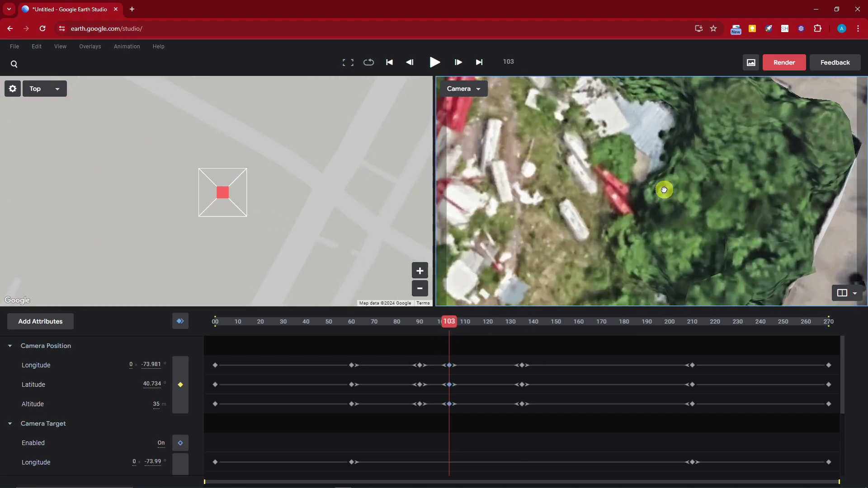
pyautogui.scroll(1, 548, 261)
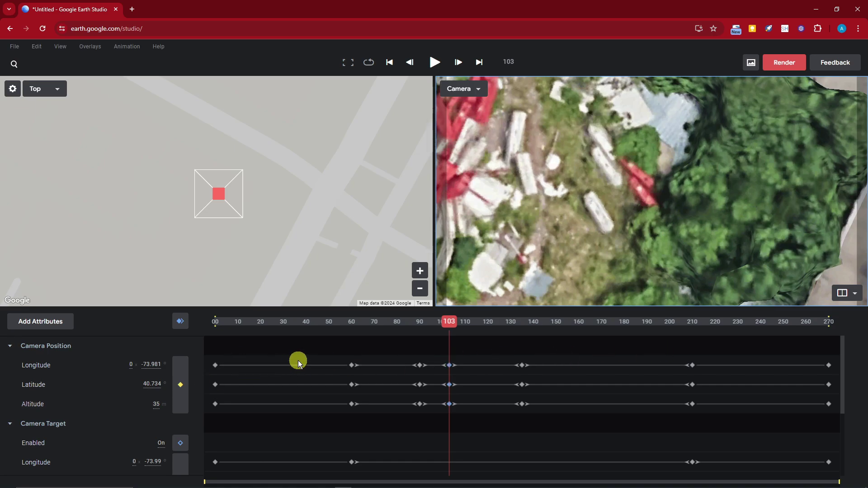
# Step: Switch the Camera Target off with the playhead at frame 60
pyautogui.scroll(-2, 120, 363)
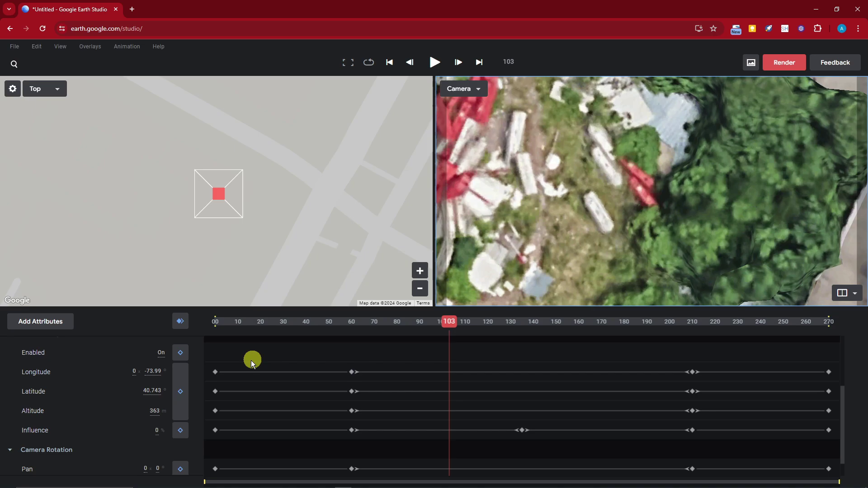
pyautogui.moveTo(434, 324); pyautogui.dragTo(354, 336)
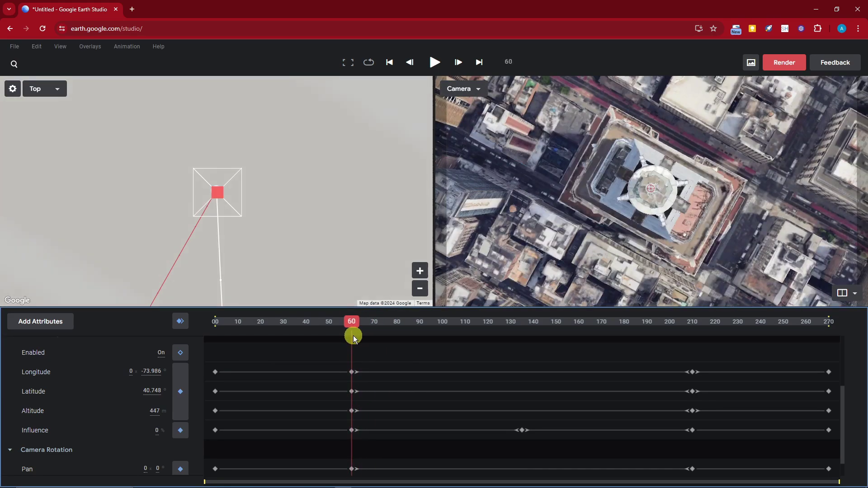
pyautogui.click(162, 354)
pyautogui.moveTo(354, 323)
pyautogui.mouseDown()
pyautogui.moveTo(519, 324)
pyautogui.moveTo(351, 330)
pyautogui.mouseUp()
# Step: Examine the Camera Position, Camera Target and Camera Rotation attributes and their keyframes at frame 60
pyautogui.scroll(1, 68, 372)
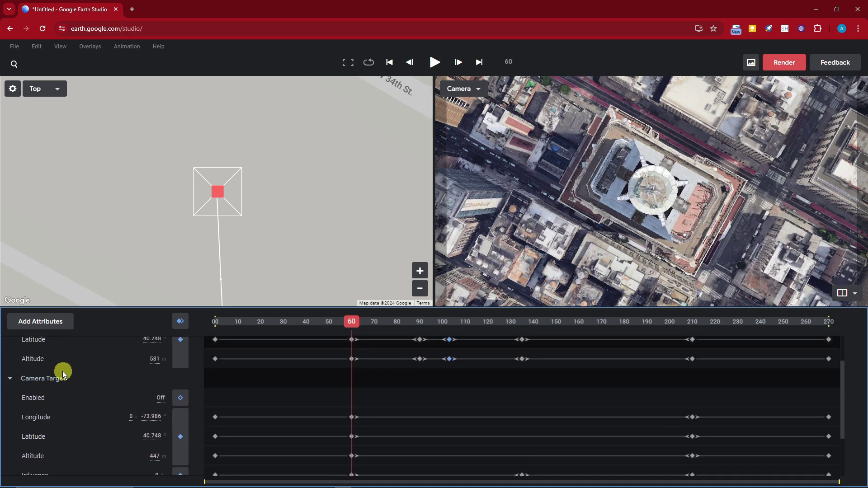
pyautogui.scroll(-4, 158, 389)
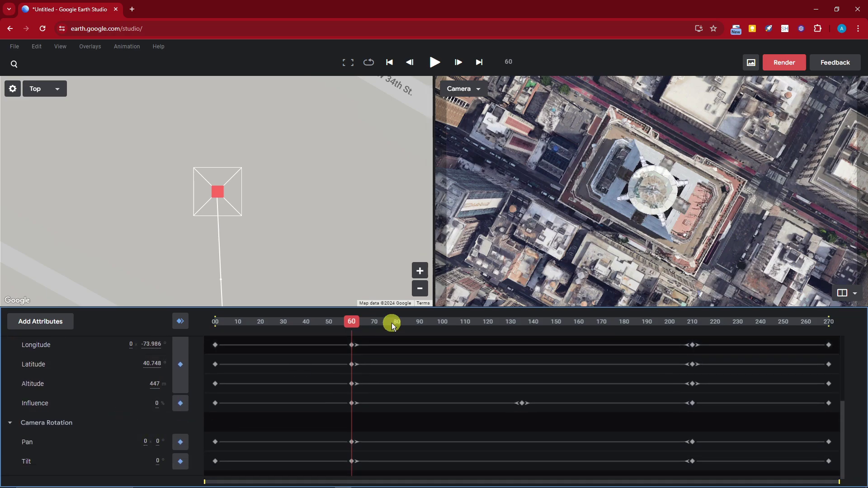
pyautogui.moveTo(354, 326)
pyautogui.mouseDown()
pyautogui.moveTo(417, 324)
pyautogui.moveTo(352, 324)
pyautogui.mouseUp()
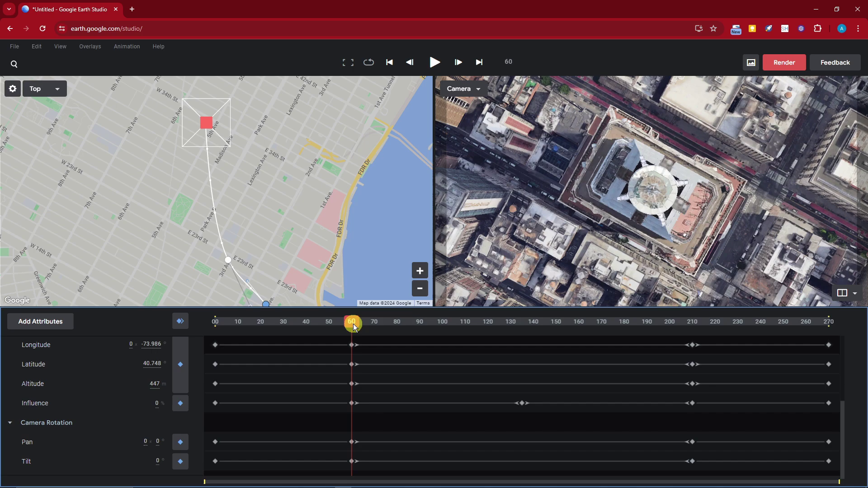
pyautogui.scroll(4, 451, 411)
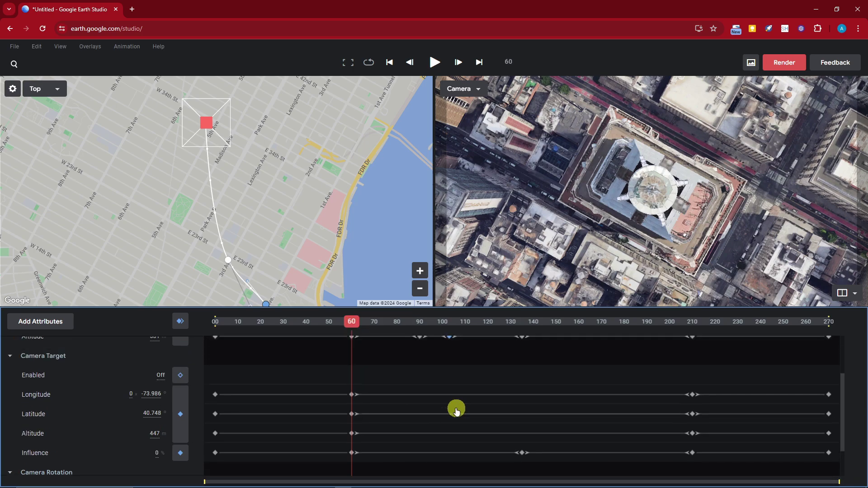
pyautogui.scroll(2, 467, 404)
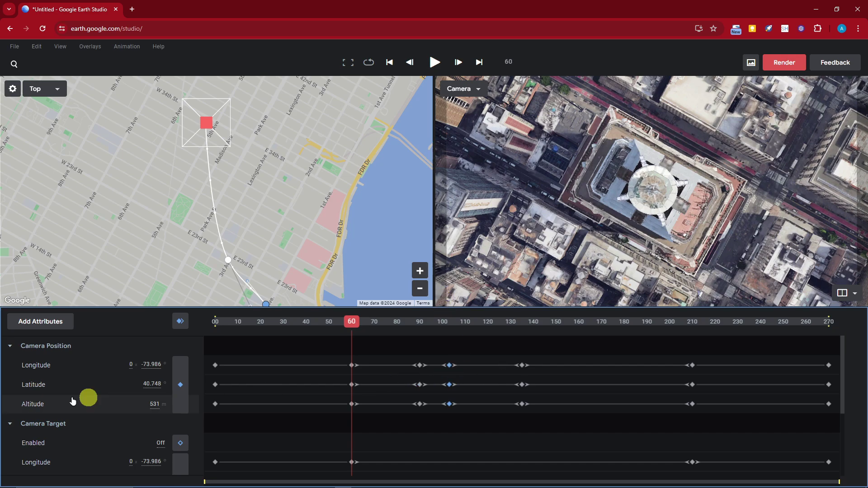
pyautogui.scroll(-3, 95, 373)
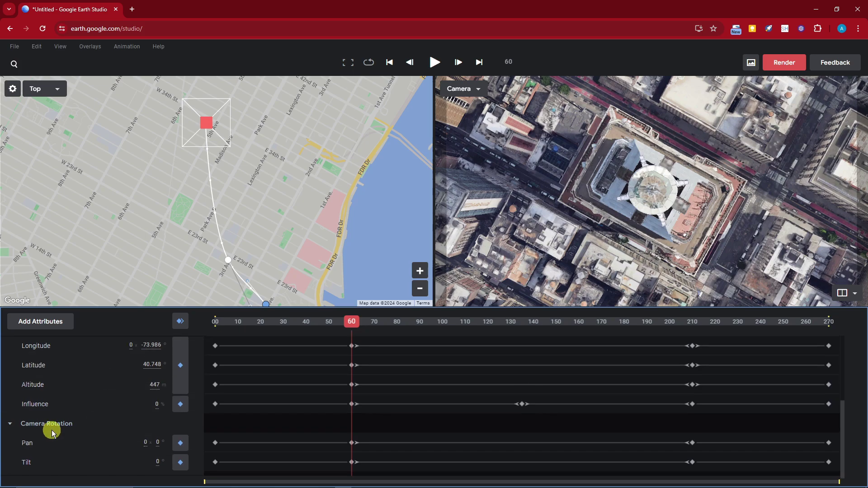
pyautogui.scroll(3, 41, 384)
pyautogui.scroll(-1, 45, 348)
pyautogui.scroll(-1, 61, 357)
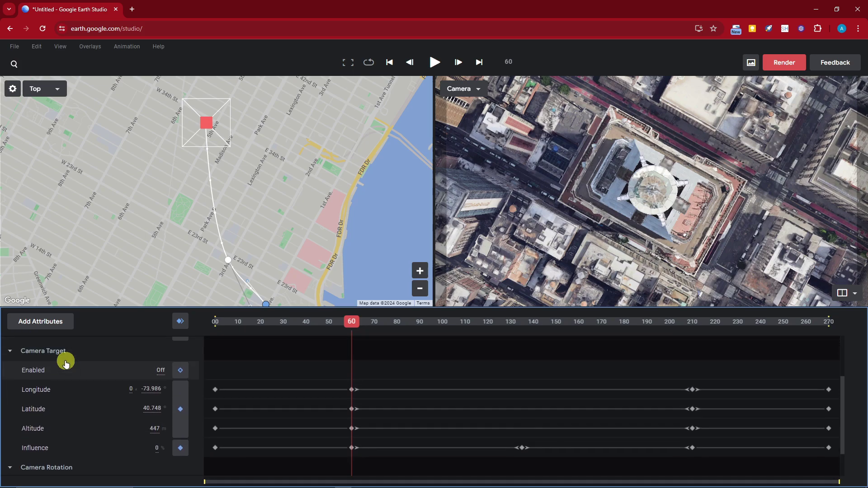
pyautogui.scroll(-1, 66, 362)
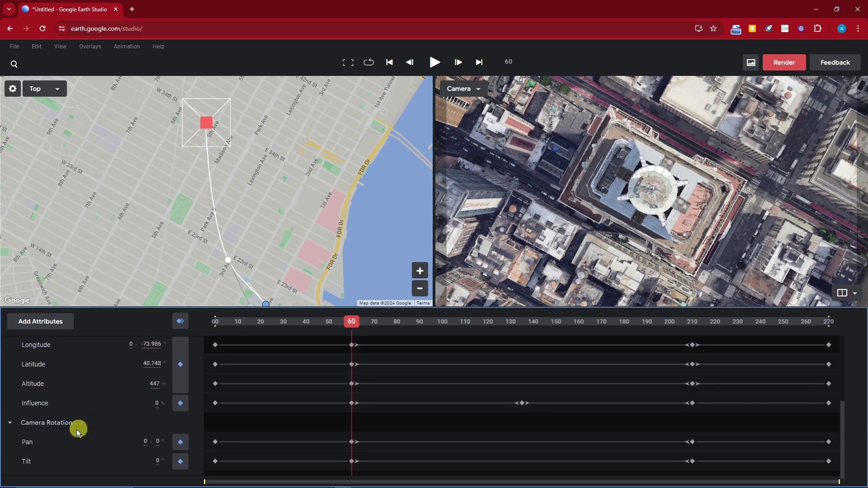
pyautogui.scroll(1, 290, 406)
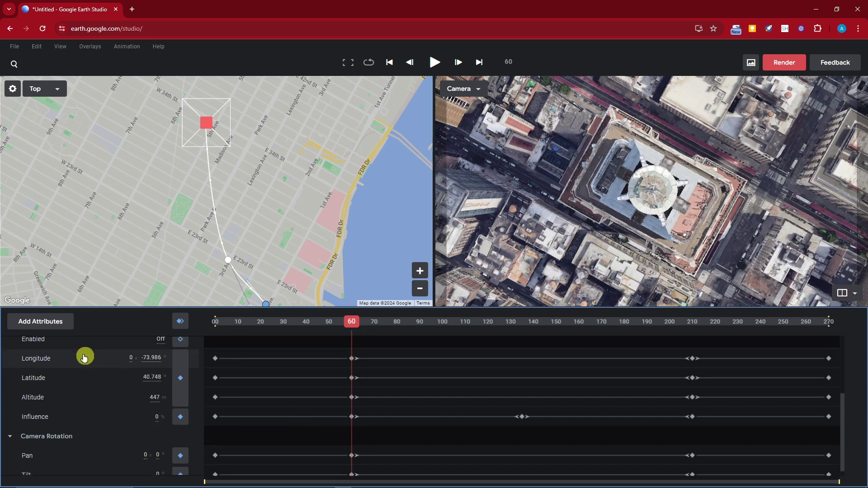
# Step: Add the Time of Day attribute to the project and bring its Environment time setting into view
pyautogui.click(58, 322)
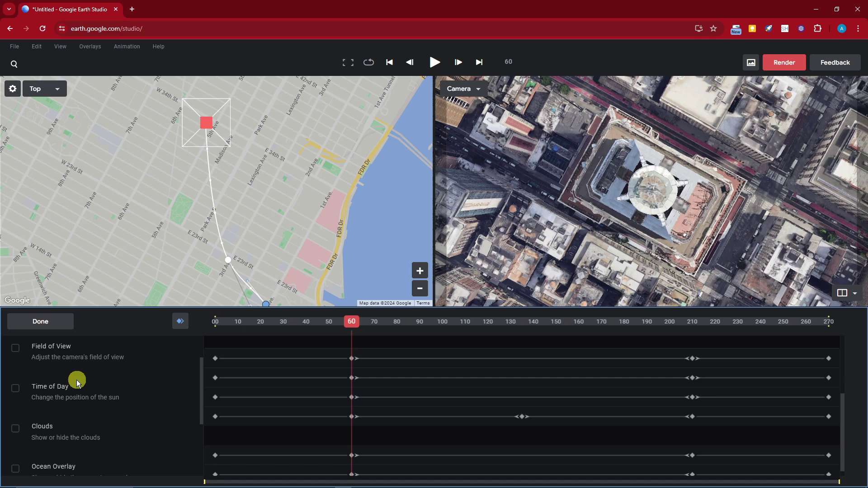
pyautogui.click(15, 388)
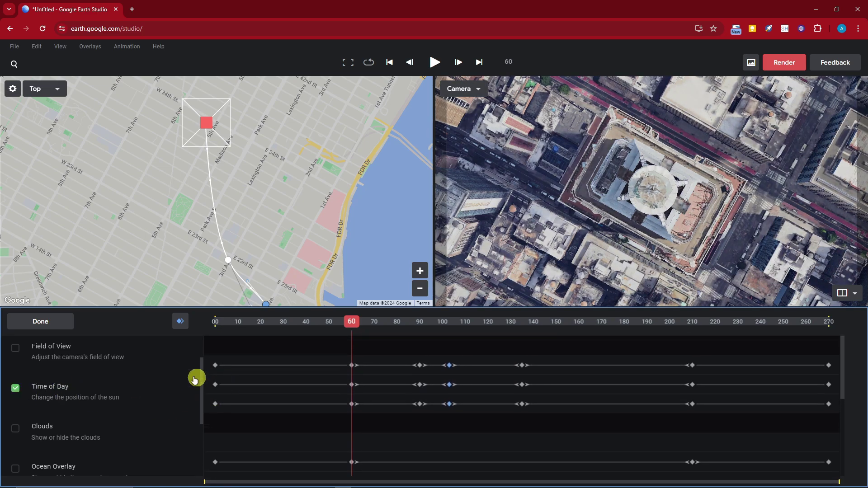
pyautogui.click(41, 322)
pyautogui.scroll(-3, 190, 394)
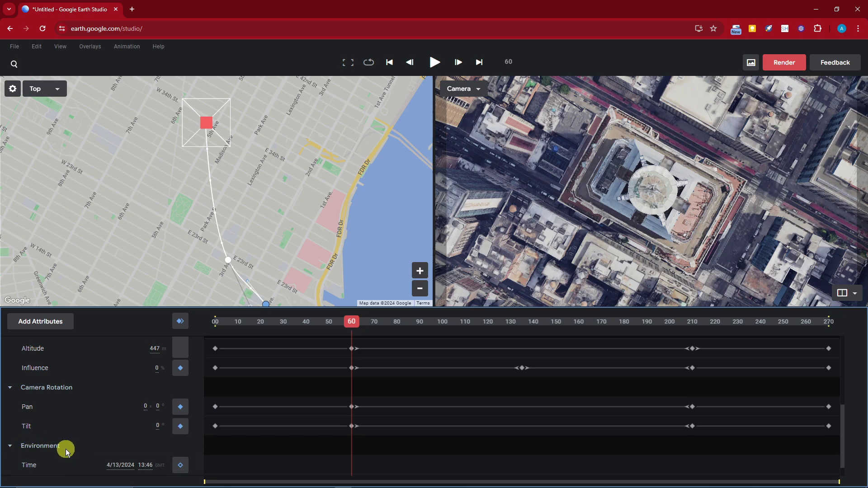
# Step: Set the Environment time of day to 18:00 GMT
pyautogui.click(145, 465)
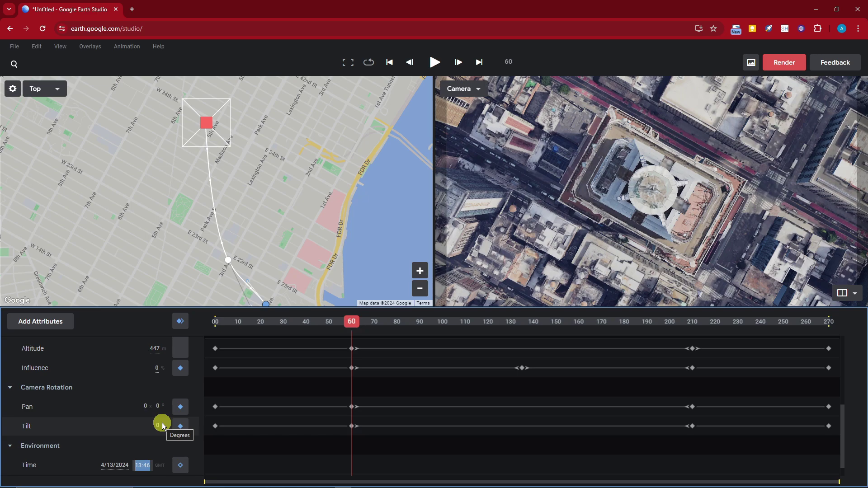
pyautogui.write('1800')
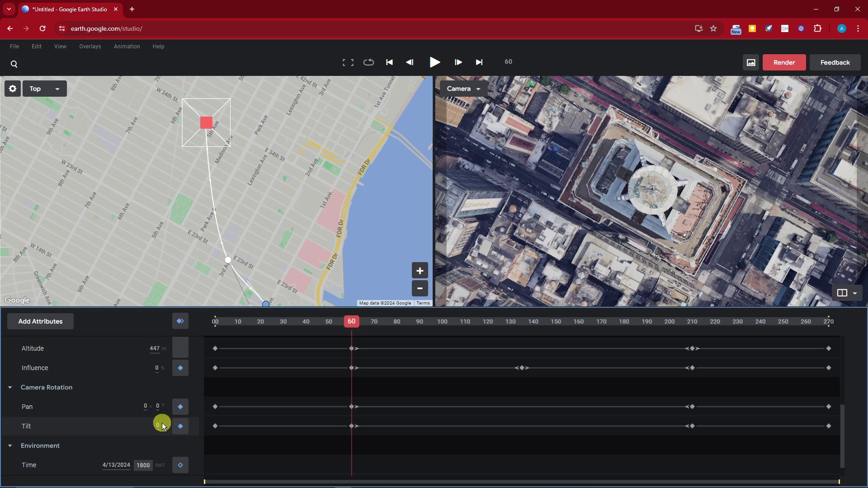
pyautogui.press('Return')
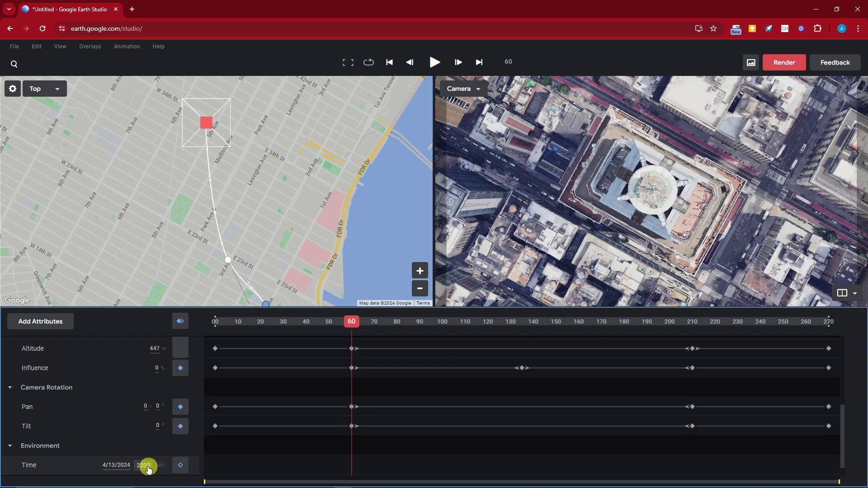
# Step: Set the Environment time of day to 22:00 GMT and check the lighting at frames 135 and 60
pyautogui.press('Return')
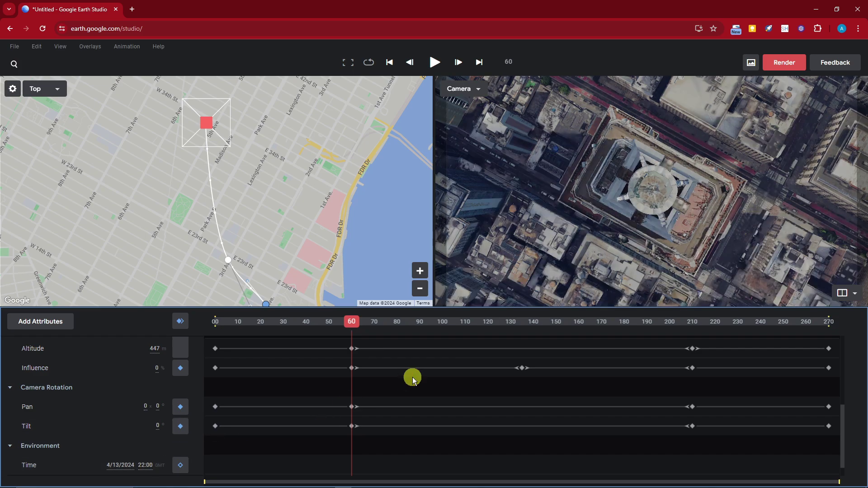
pyautogui.moveTo(391, 325); pyautogui.dragTo(522, 325)
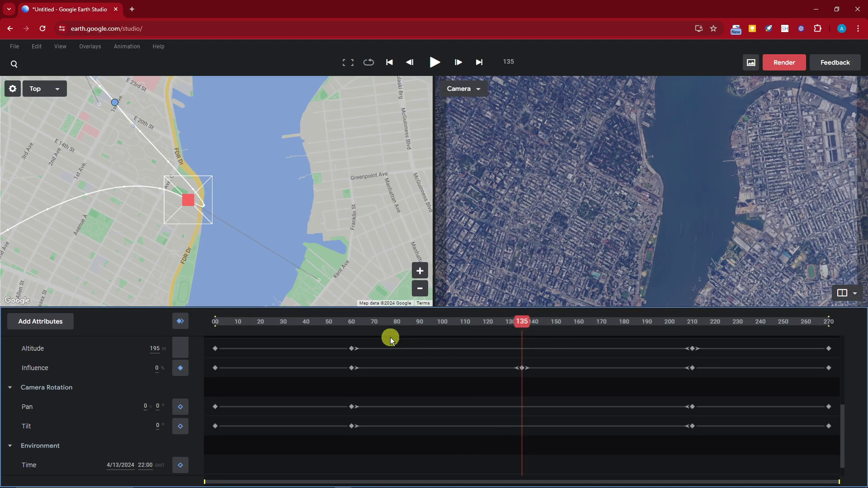
pyautogui.moveTo(523, 324); pyautogui.dragTo(353, 333)
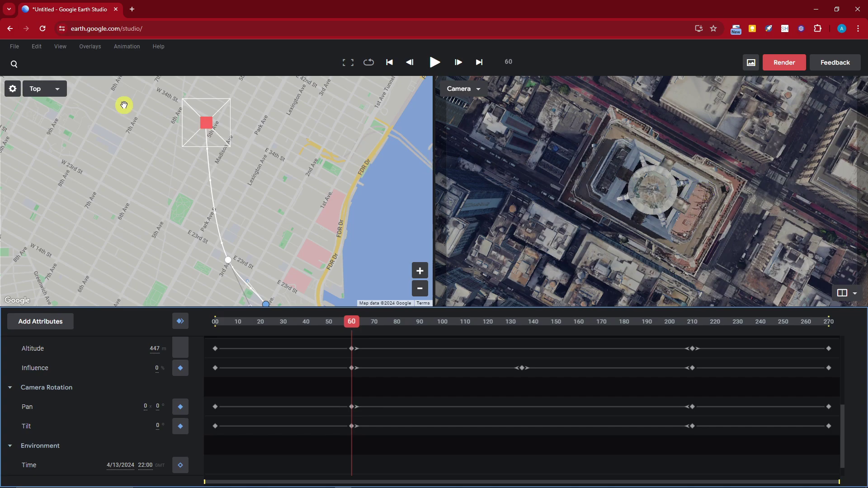
# Step: Try the Exploration map style and inspect its landmark labels around the Empire State Building and Midtown Manhattan
pyautogui.click(58, 92)
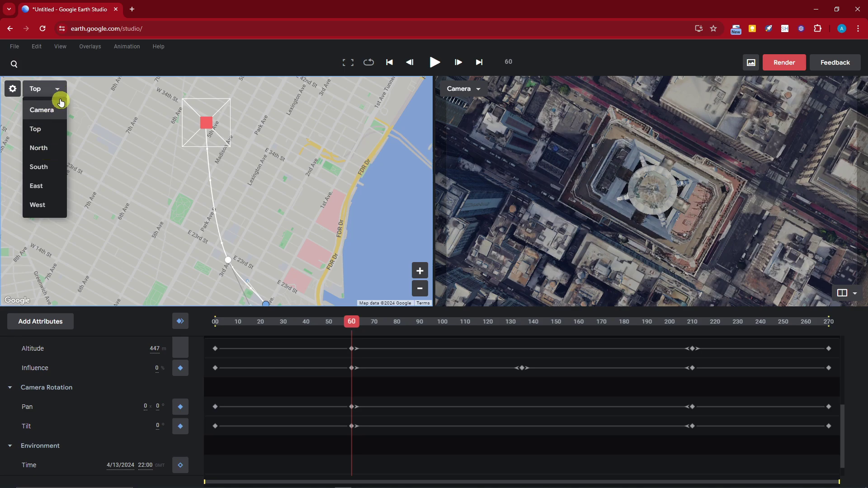
pyautogui.click(60, 89)
pyautogui.click(64, 48)
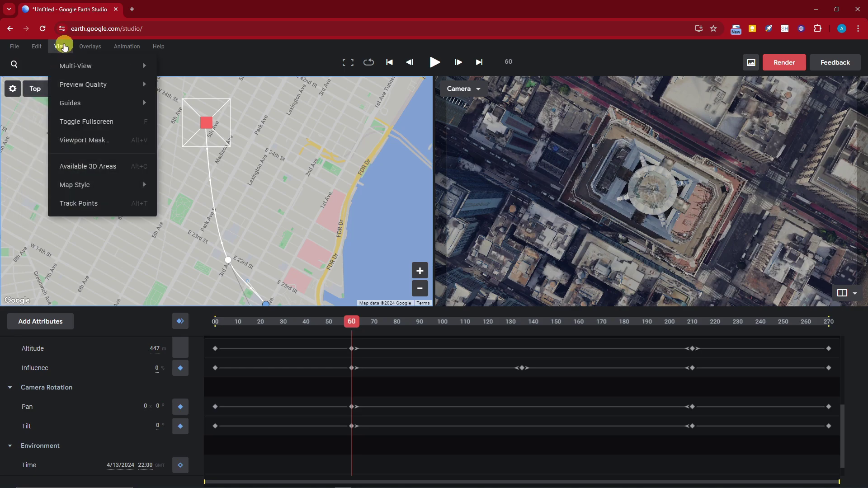
pyautogui.moveTo(120, 184)
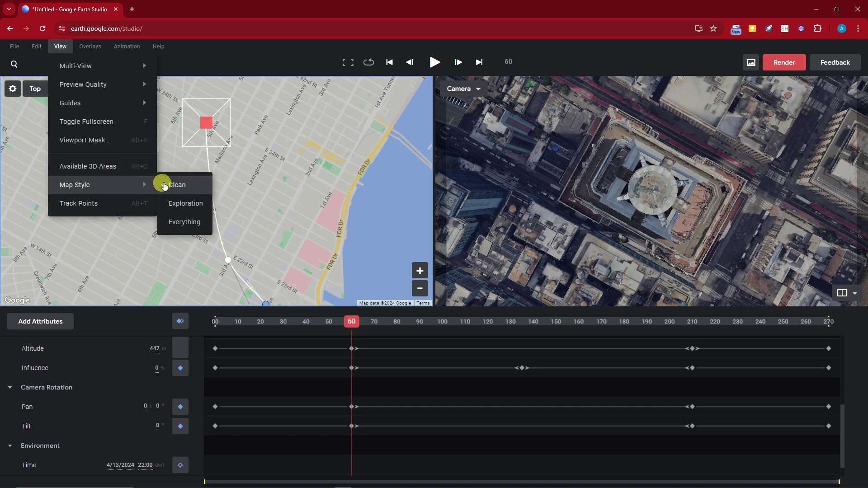
pyautogui.click(200, 203)
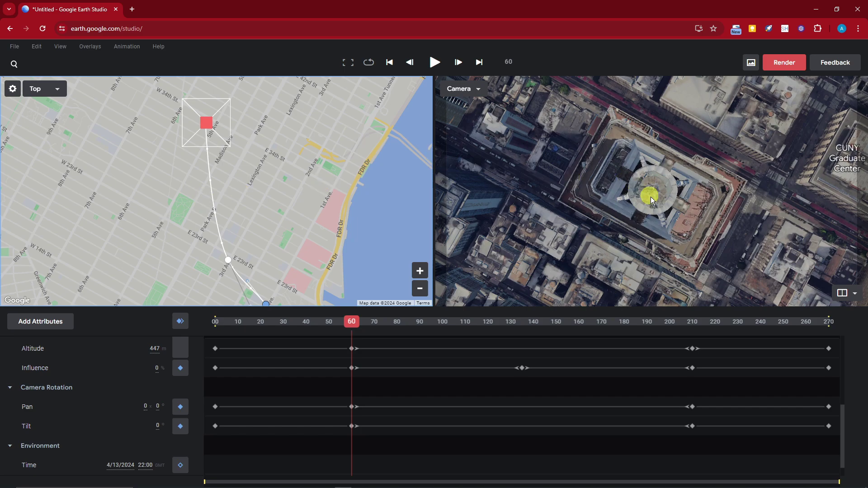
pyautogui.scroll(-3, 667, 209)
pyautogui.scroll(-2, 667, 207)
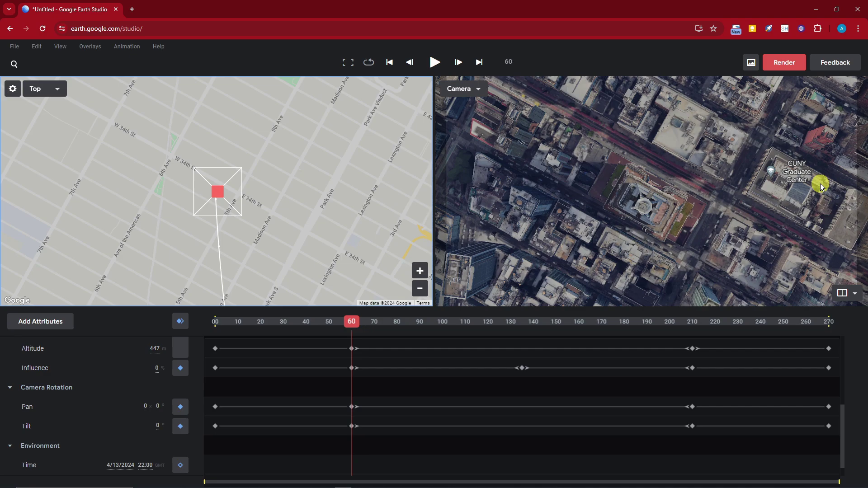
pyautogui.moveTo(637, 203)
pyautogui.mouseDown()
pyautogui.moveTo(720, 213)
pyautogui.moveTo(742, 197)
pyautogui.moveTo(665, 238)
pyautogui.mouseUp()
pyautogui.scroll(-10, 666, 237)
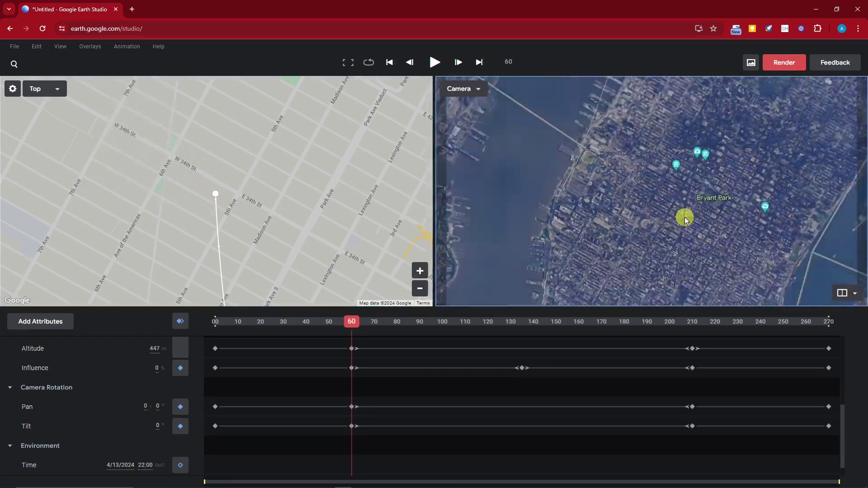
pyautogui.moveTo(741, 192); pyautogui.dragTo(697, 225)
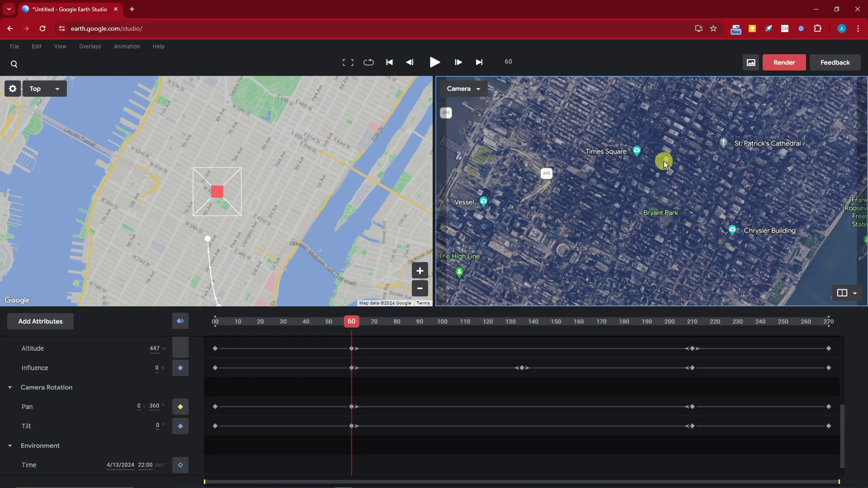
# Step: Set the map style to Everything and inspect the street and business labels around the Empire State Building
pyautogui.click(60, 46)
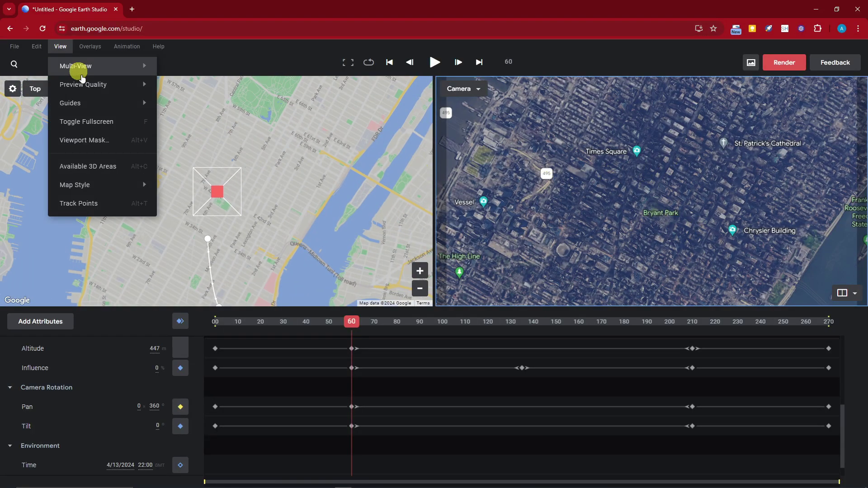
pyautogui.moveTo(131, 189)
pyautogui.click(196, 221)
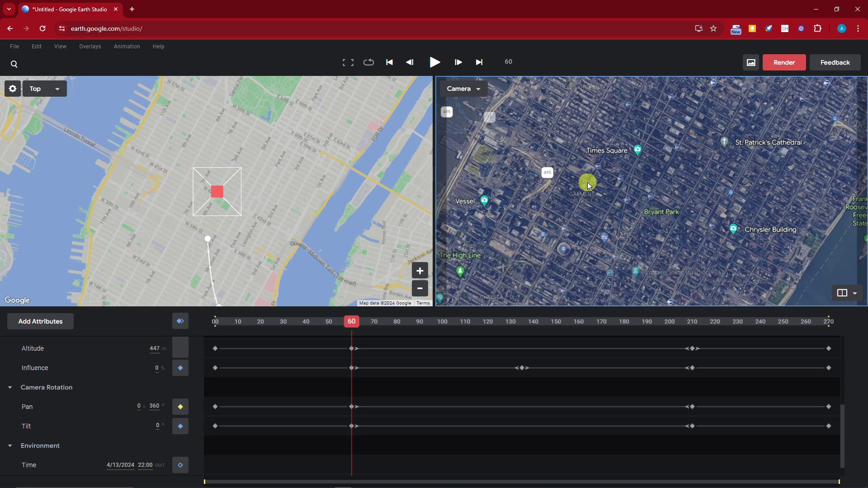
pyautogui.scroll(10, 629, 273)
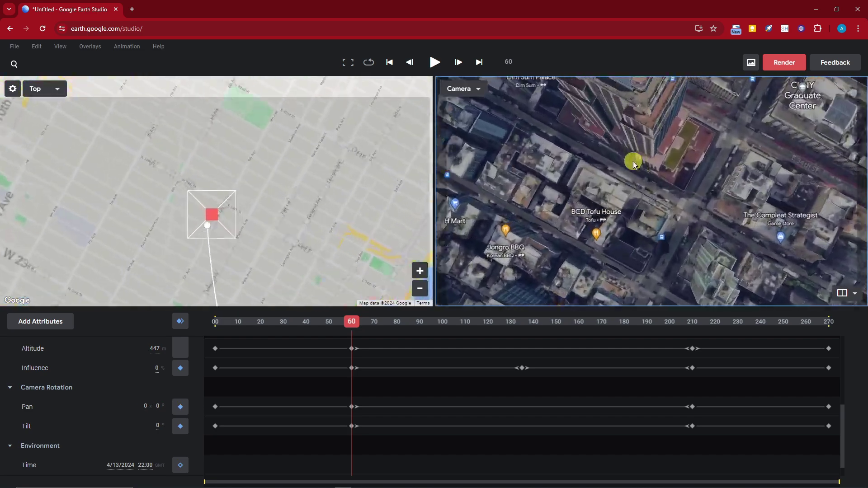
pyautogui.scroll(-5, 633, 160)
pyautogui.moveTo(590, 147); pyautogui.dragTo(617, 195)
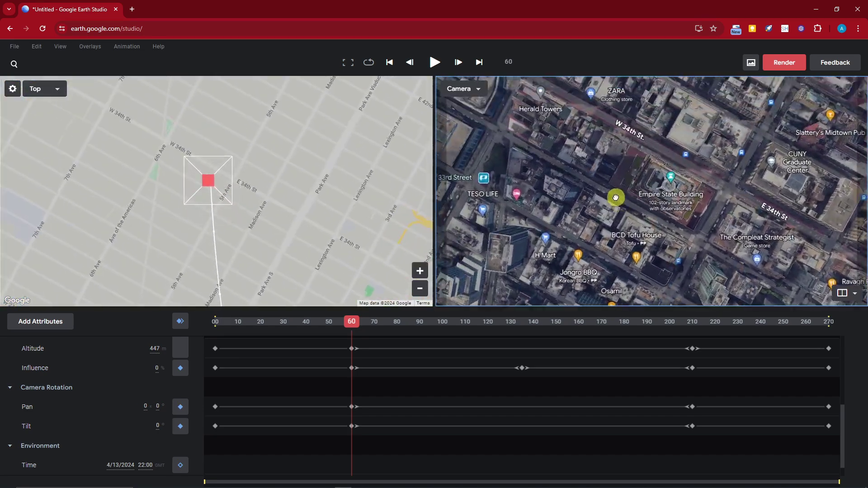
pyautogui.moveTo(630, 152); pyautogui.dragTo(592, 186)
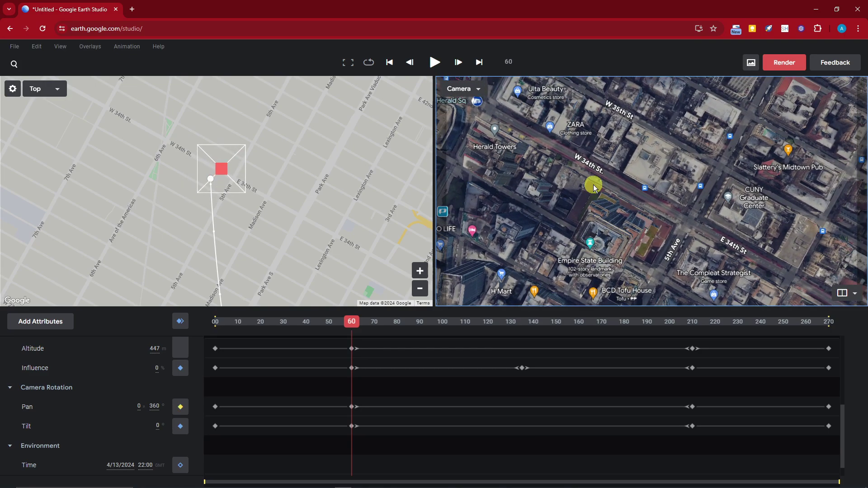
pyautogui.moveTo(593, 184)
pyautogui.mouseDown()
pyautogui.moveTo(595, 192)
pyautogui.moveTo(616, 143)
pyautogui.moveTo(629, 151)
pyautogui.moveTo(603, 171)
pyautogui.mouseUp()
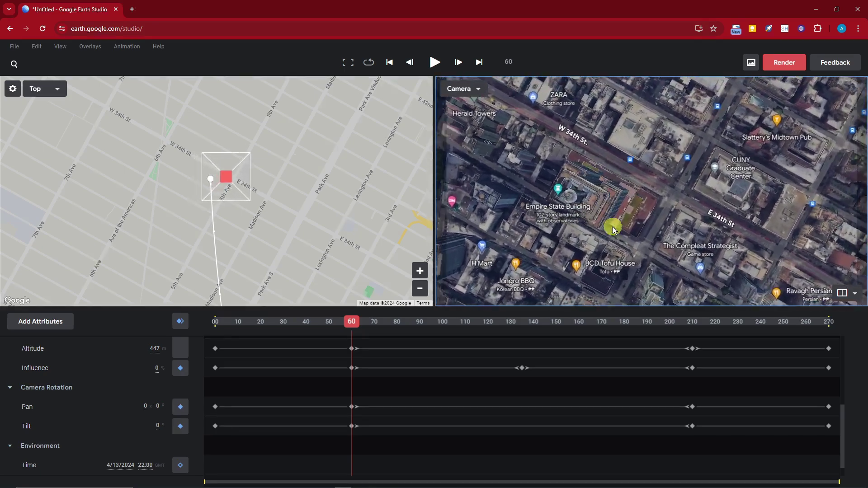
pyautogui.scroll(5, 587, 207)
pyautogui.moveTo(587, 207)
pyautogui.mouseDown()
pyautogui.moveTo(514, 194)
pyautogui.moveTo(562, 172)
pyautogui.moveTo(579, 140)
pyautogui.moveTo(703, 219)
pyautogui.moveTo(705, 200)
pyautogui.moveTo(761, 208)
pyautogui.moveTo(696, 203)
pyautogui.moveTo(688, 193)
pyautogui.moveTo(661, 215)
pyautogui.moveTo(668, 210)
pyautogui.mouseUp()
# Step: Save a snapshot of the camera view at frame 0
pyautogui.click(207, 318)
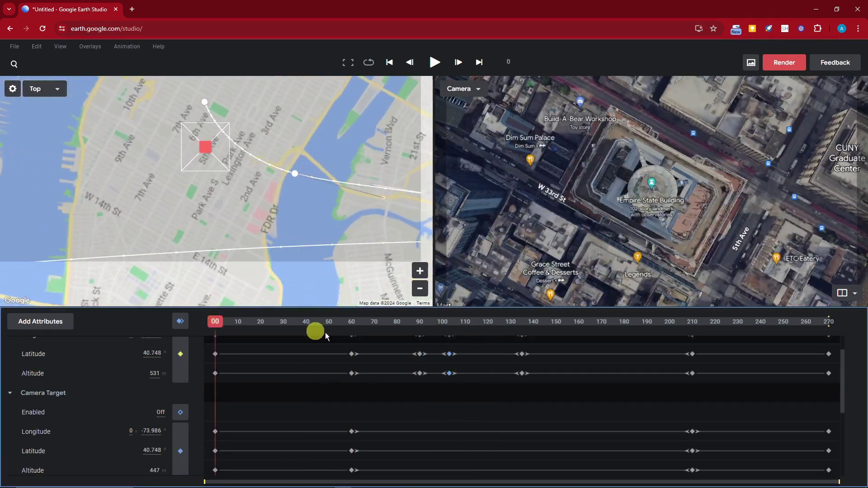
pyautogui.click(460, 363)
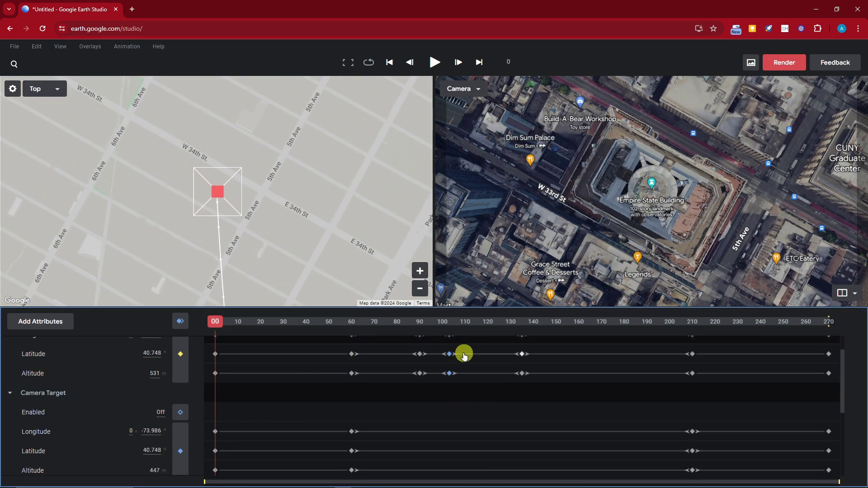
pyautogui.scroll(2, 479, 380)
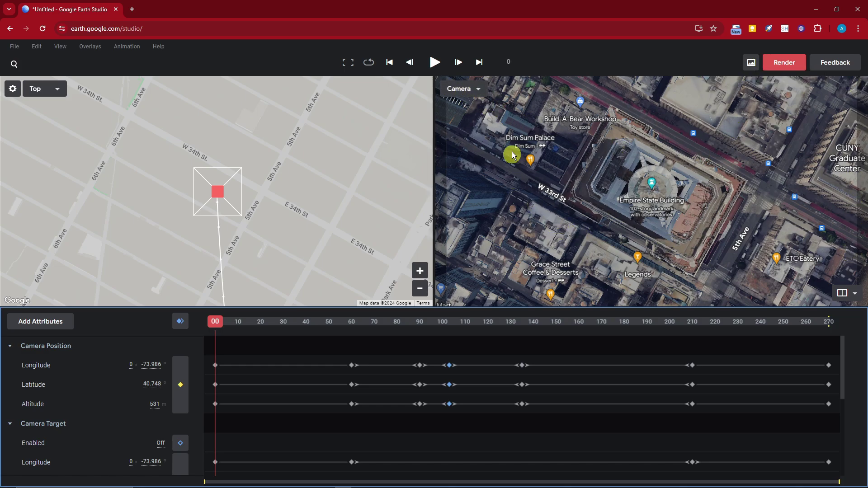
pyautogui.click(751, 63)
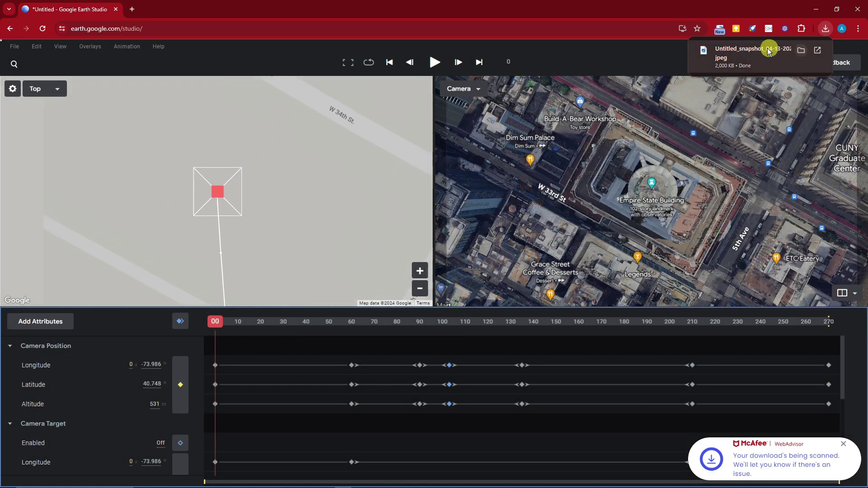
# Step: Examine the labels in the downloaded snapshot up close in the image viewer, then close it
pyautogui.click(761, 54)
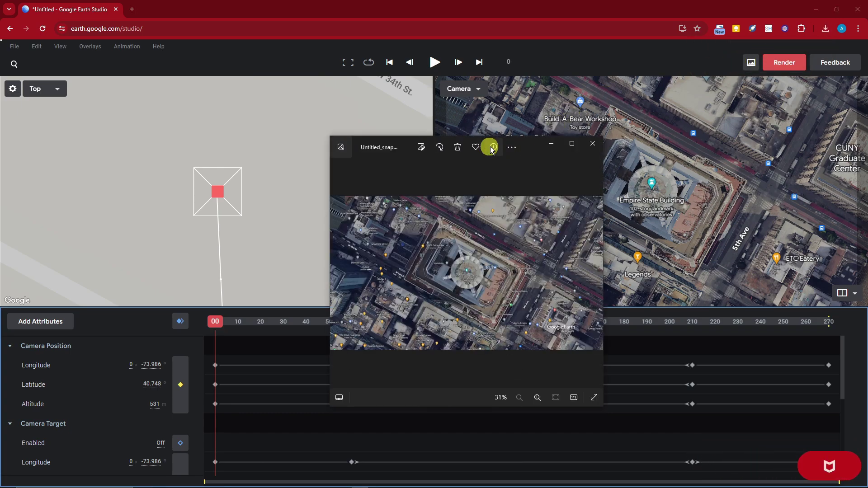
pyautogui.moveTo(533, 144); pyautogui.dragTo(353, 80)
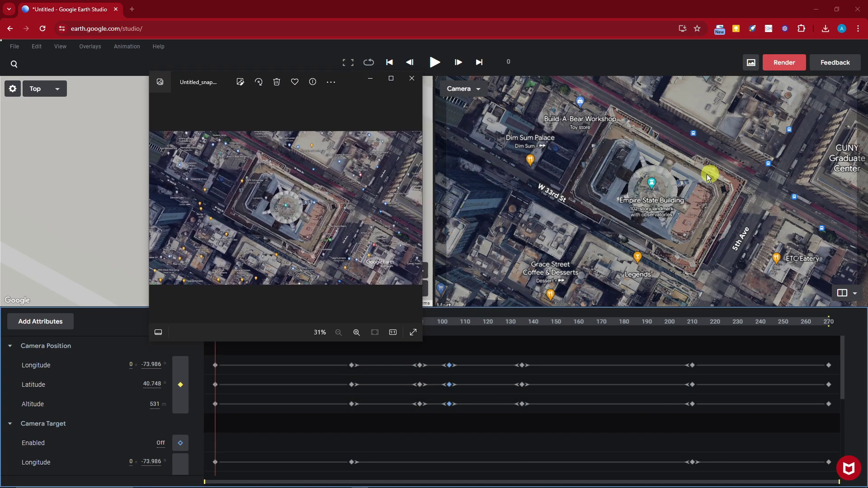
pyautogui.scroll(5, 289, 208)
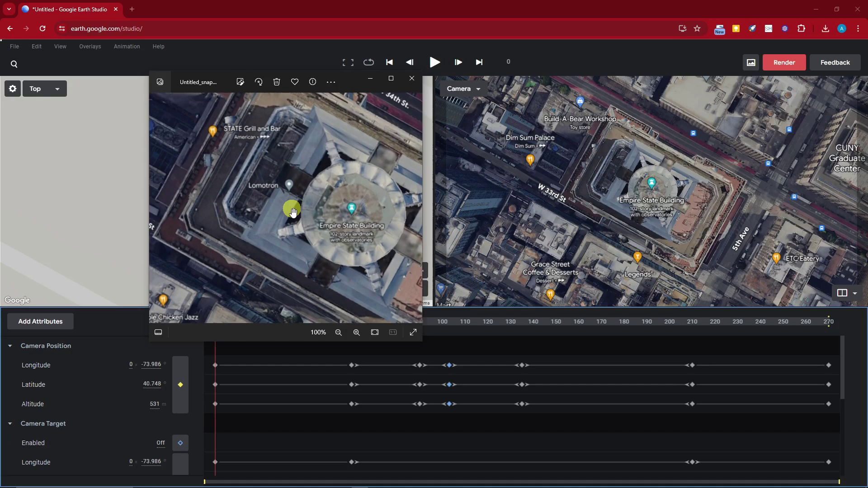
pyautogui.scroll(-3, 289, 206)
pyautogui.click(412, 78)
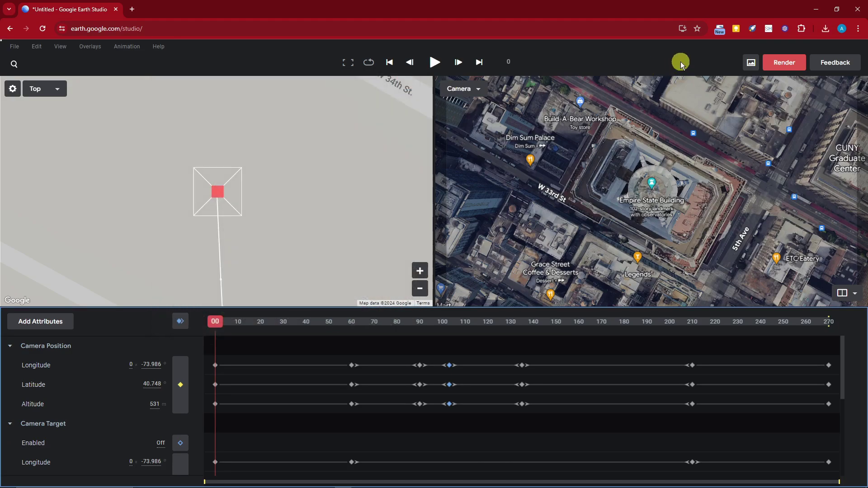
# Step: Start a render of the project and name it Sample video
pyautogui.click(787, 63)
pyautogui.moveTo(651, 84); pyautogui.dragTo(544, 80)
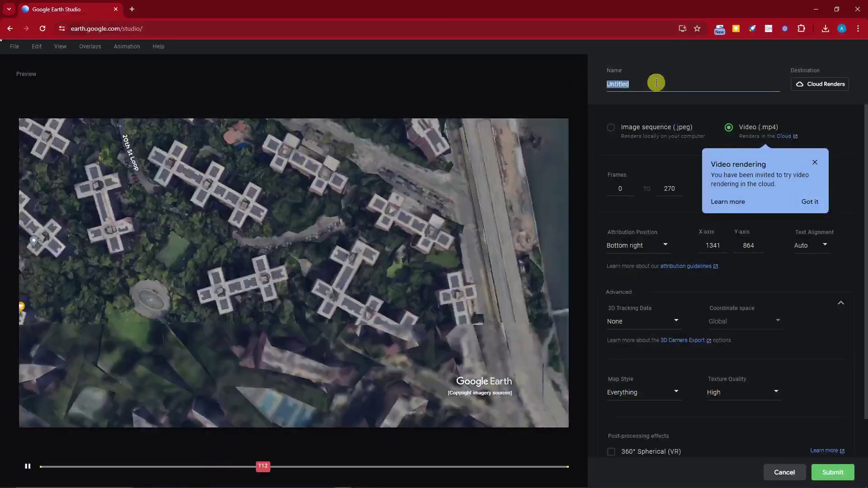
pyautogui.write('Sample')
pyautogui.write('v')
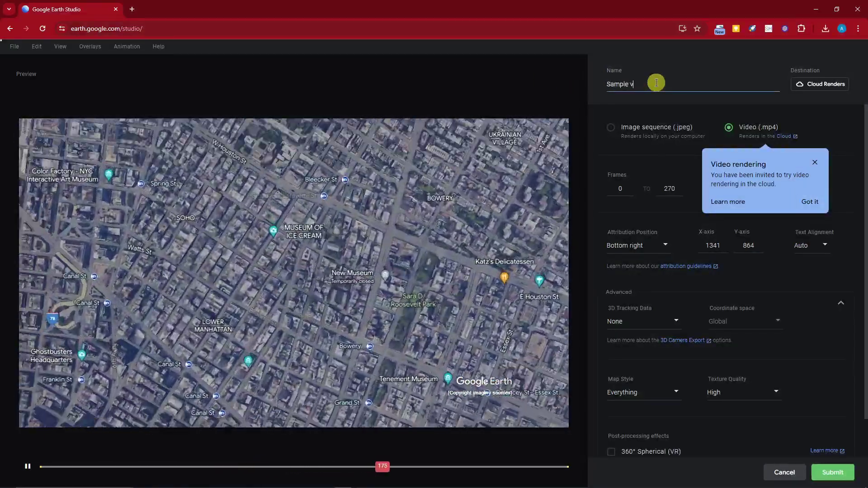
pyautogui.write('ideo')
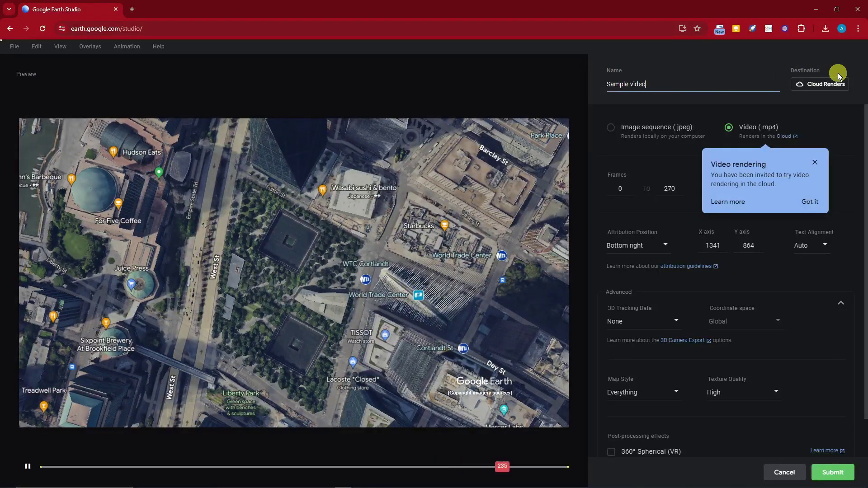
# Step: Review the Cloud Renders queue and its clean-up options without deleting any render jobs
pyautogui.click(833, 84)
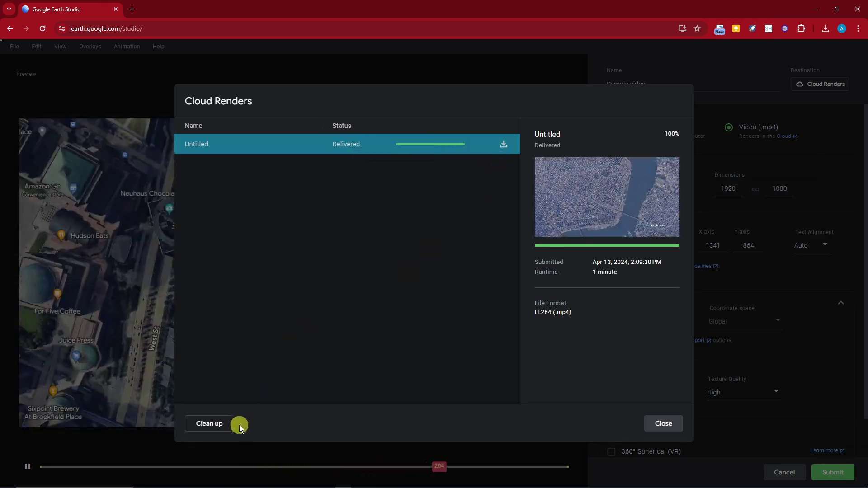
pyautogui.click(211, 424)
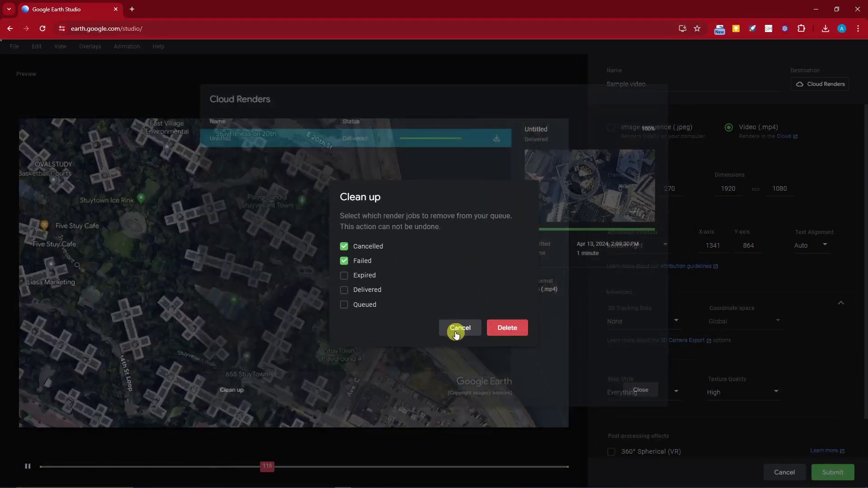
pyautogui.click(454, 328)
pyautogui.click(674, 421)
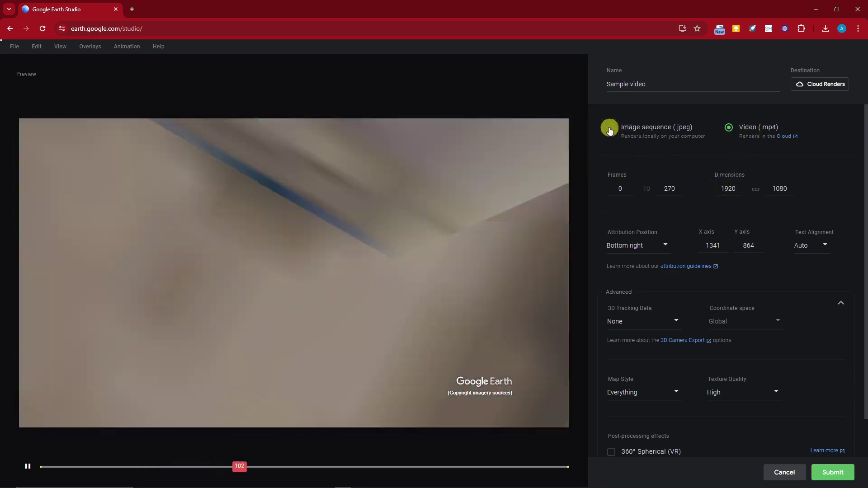
# Step: Compare the Image sequence (.jpeg) format, keep Video (.mp4) as the output, and submit the render to the cloud
pyautogui.click(610, 129)
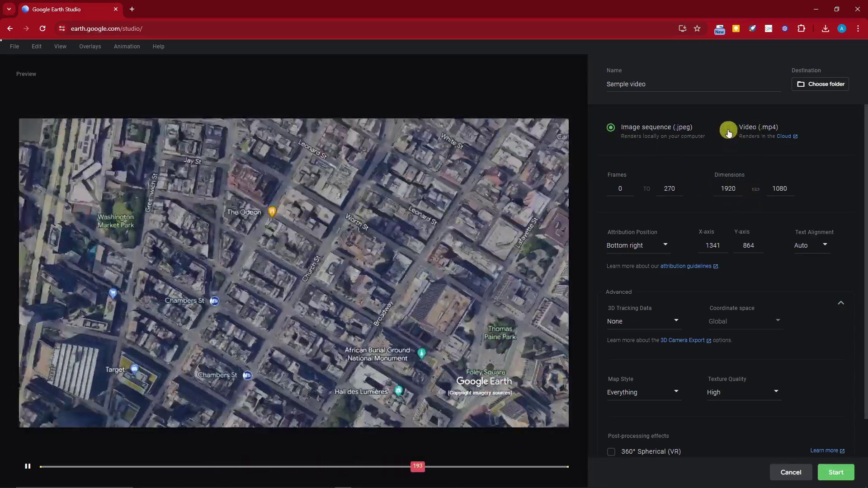
pyautogui.click(729, 131)
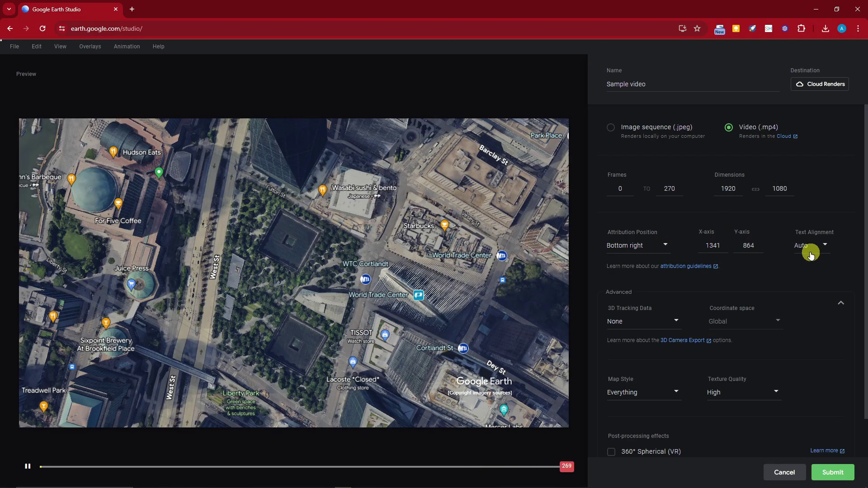
pyautogui.scroll(-1, 764, 269)
pyautogui.scroll(1, 692, 278)
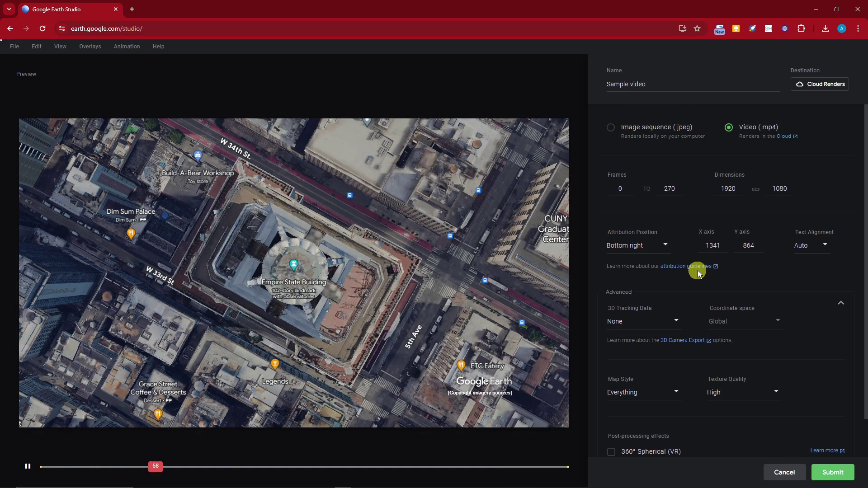
pyautogui.scroll(-3, 768, 384)
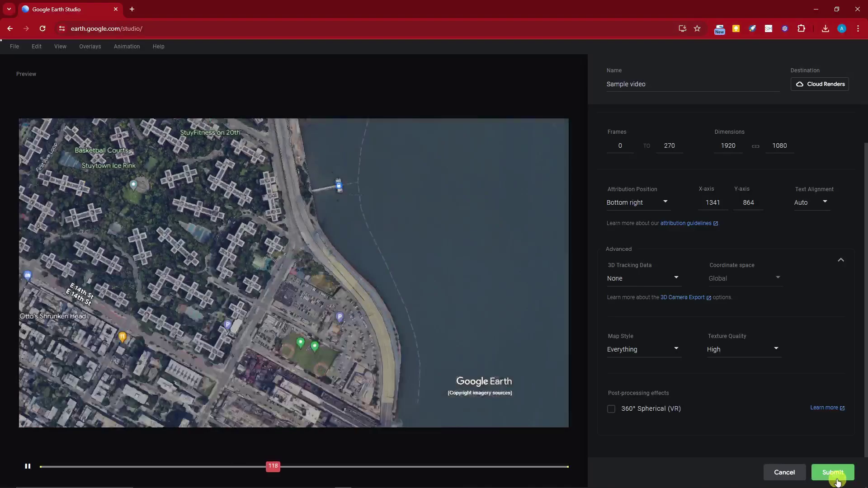
pyautogui.click(834, 474)
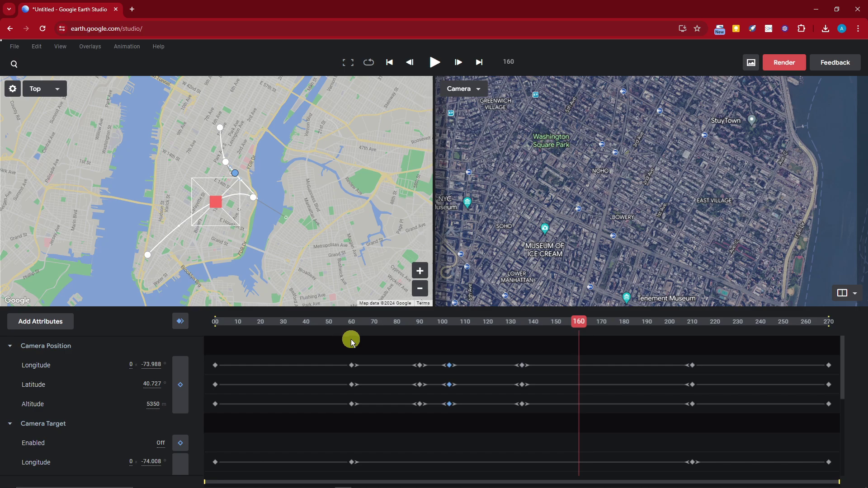
pyautogui.click(8, 46)
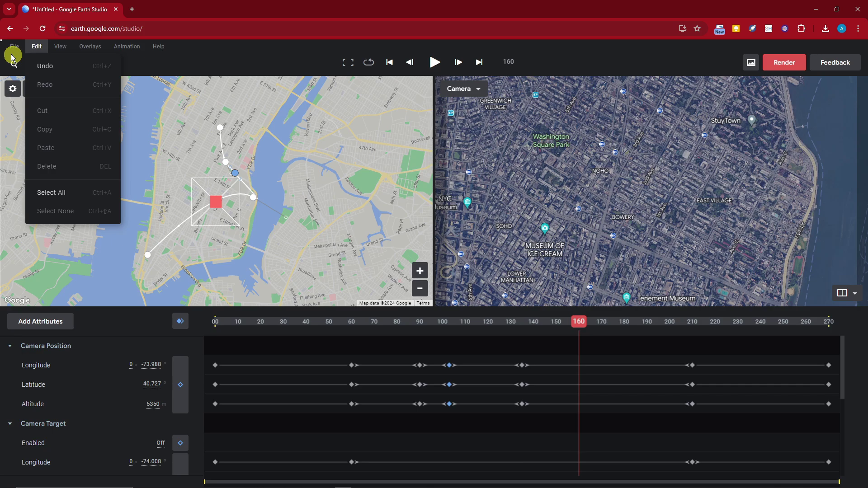
pyautogui.moveTo(64, 66)
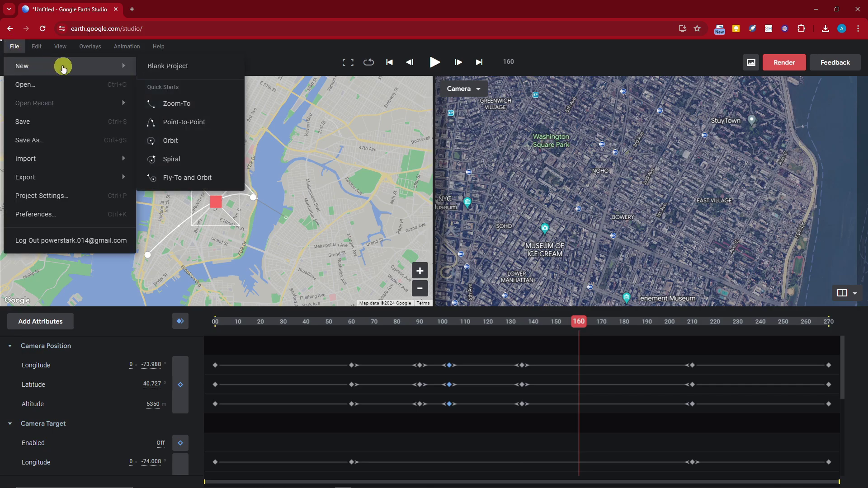
pyautogui.click(196, 70)
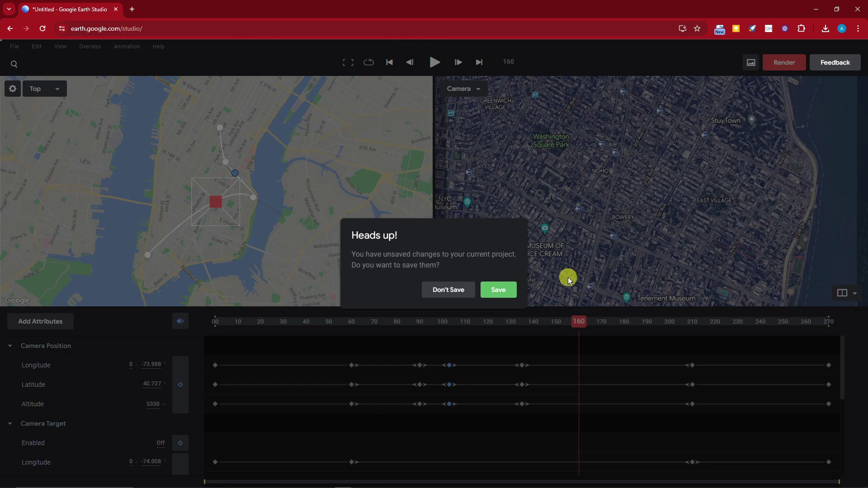
pyautogui.click(509, 291)
pyautogui.click(429, 278)
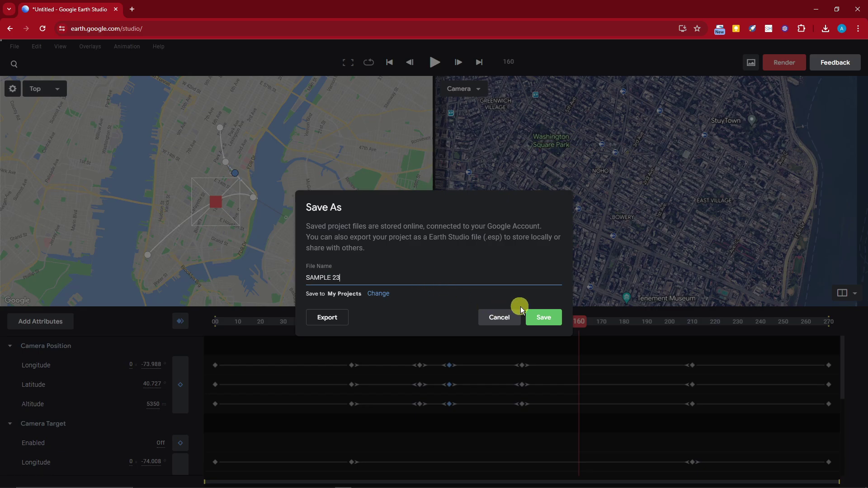
pyautogui.click(382, 294)
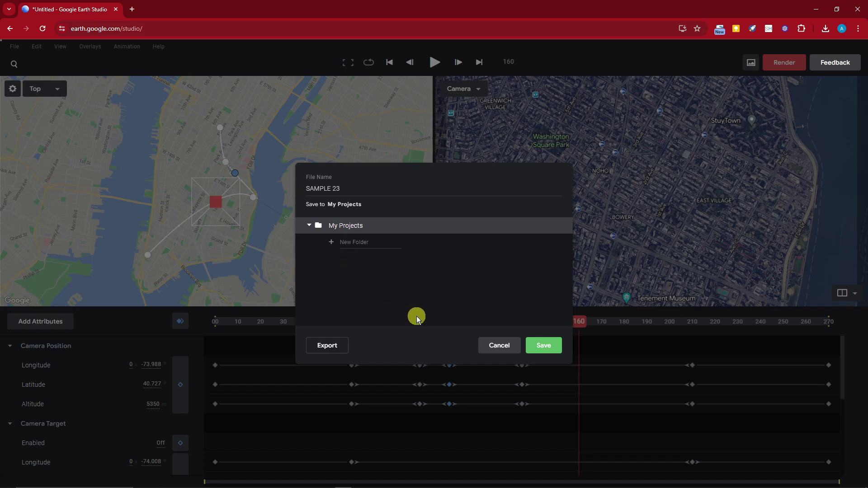
pyautogui.click(500, 346)
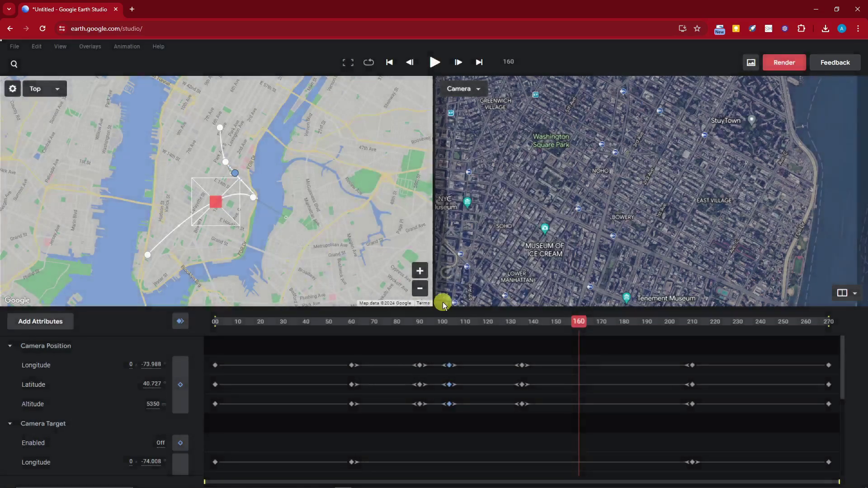
# Step: Start a new blank project and save the current flyover project in My Projects as SAMPLE 23
pyautogui.click(13, 46)
pyautogui.moveTo(107, 64)
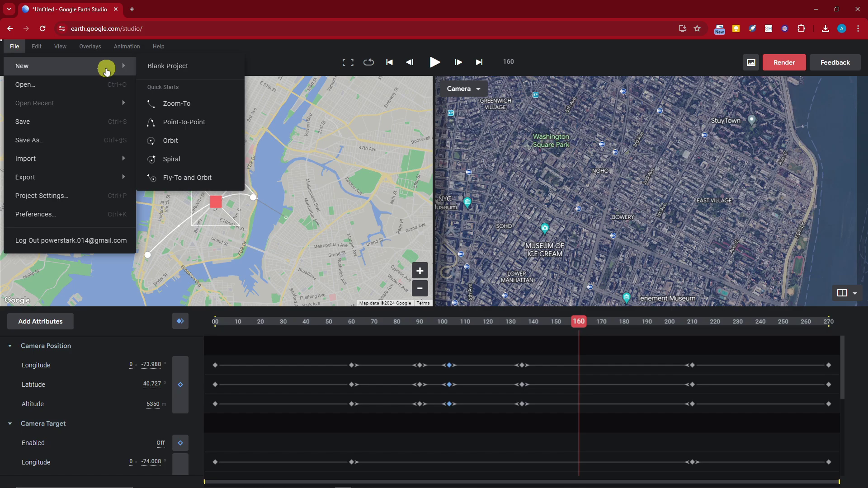
pyautogui.click(213, 64)
pyautogui.click(490, 290)
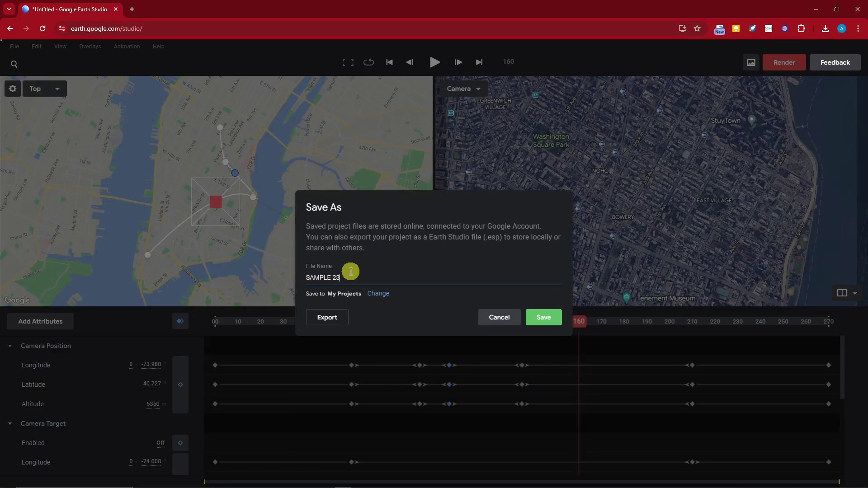
pyautogui.click(544, 317)
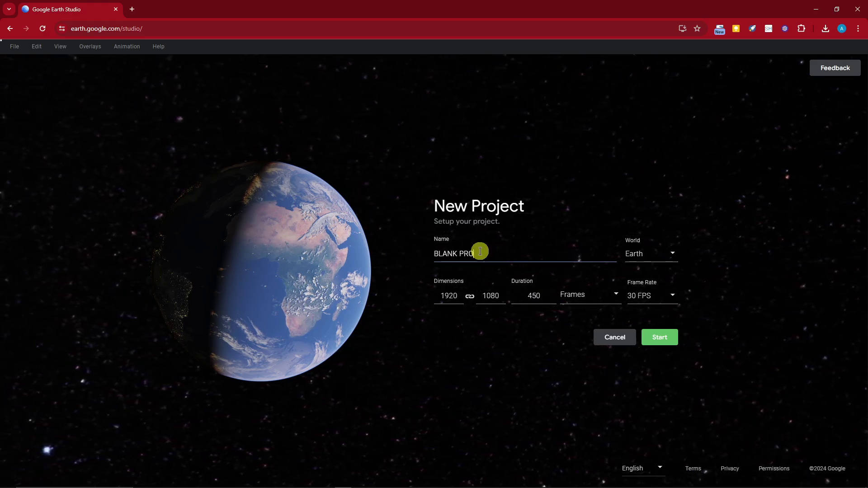
# Step: Name the new project BLANK PROJECT, compare the world and frame rate options, keep Earth and 30 FPS, and create the project
pyautogui.click(674, 254)
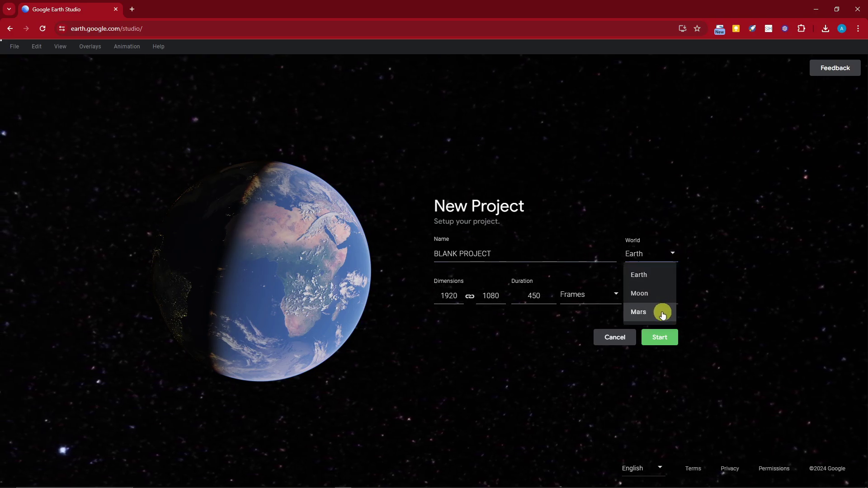
pyautogui.click(698, 291)
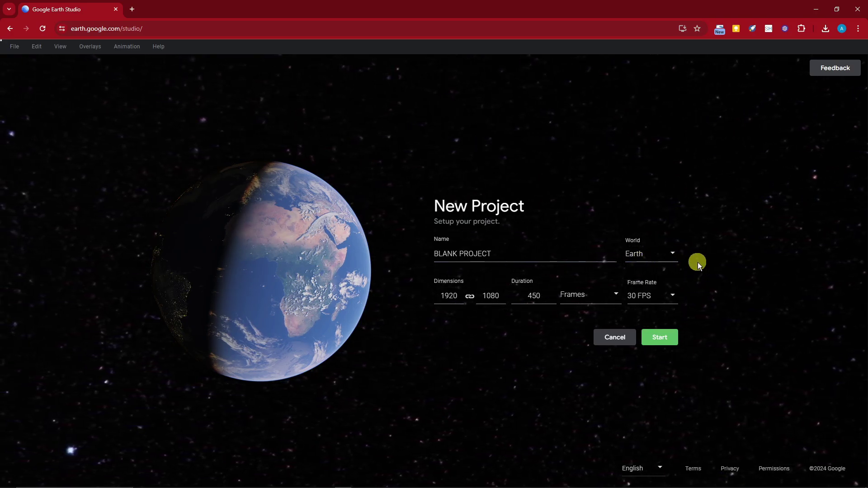
pyautogui.click(672, 253)
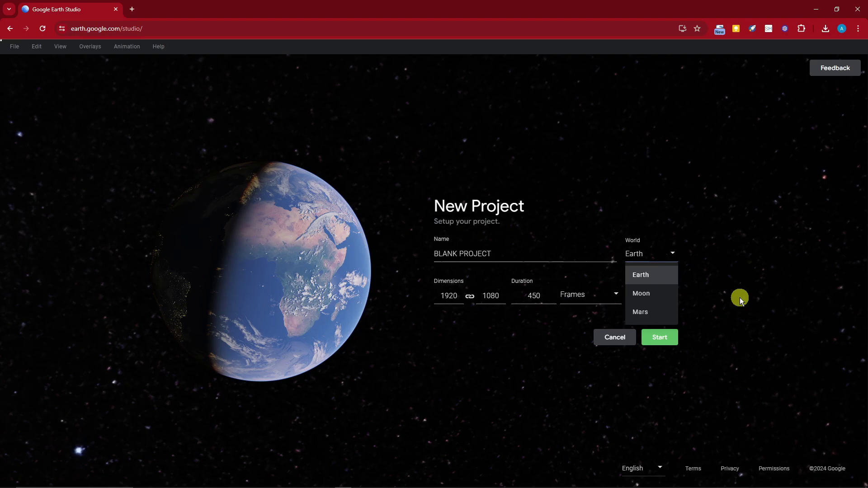
pyautogui.click(744, 293)
pyautogui.click(666, 296)
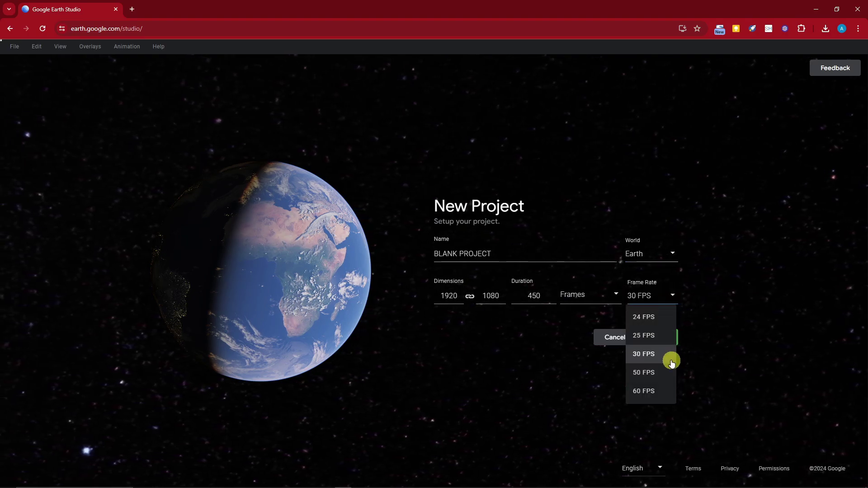
pyautogui.click(739, 321)
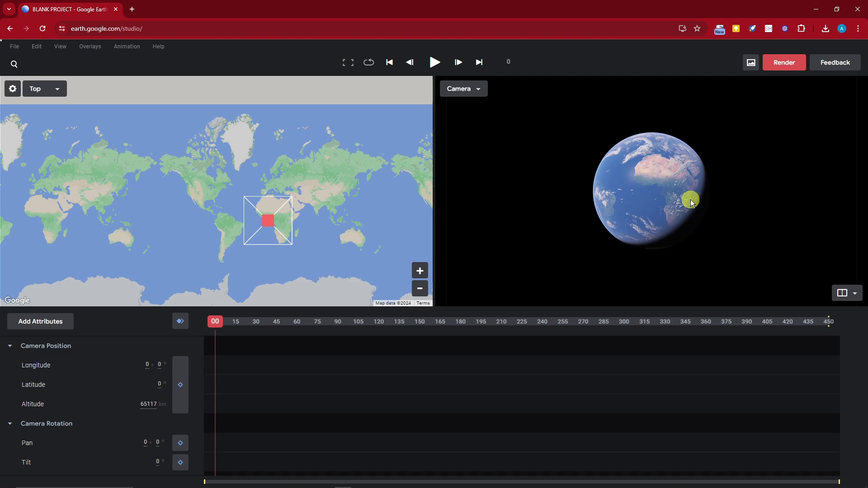
# Step: Move the camera to the World Trade Center and add a camera position keyframe at frame 0
pyautogui.scroll(10, 718, 192)
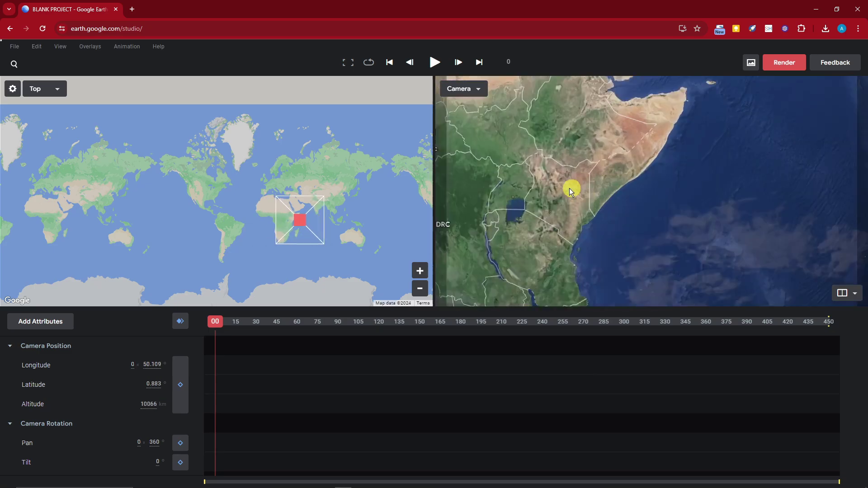
pyautogui.moveTo(535, 201); pyautogui.dragTo(742, 87)
pyautogui.scroll(5, 606, 199)
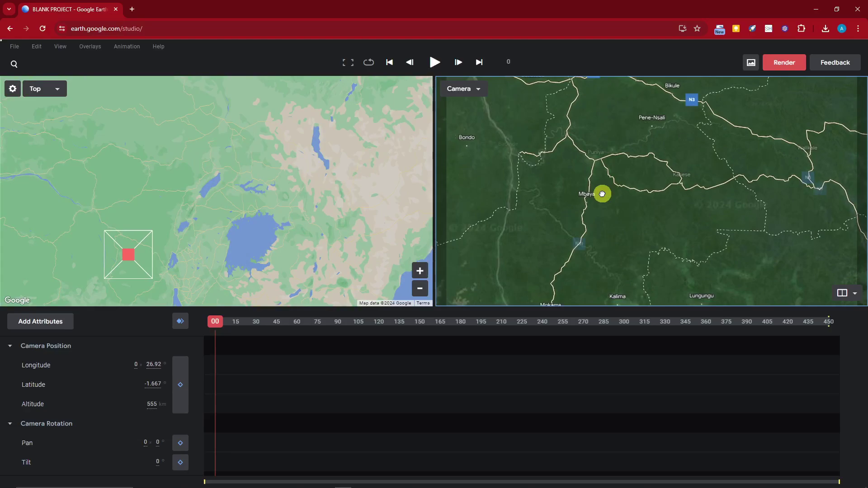
pyautogui.moveTo(602, 194); pyautogui.dragTo(612, 275)
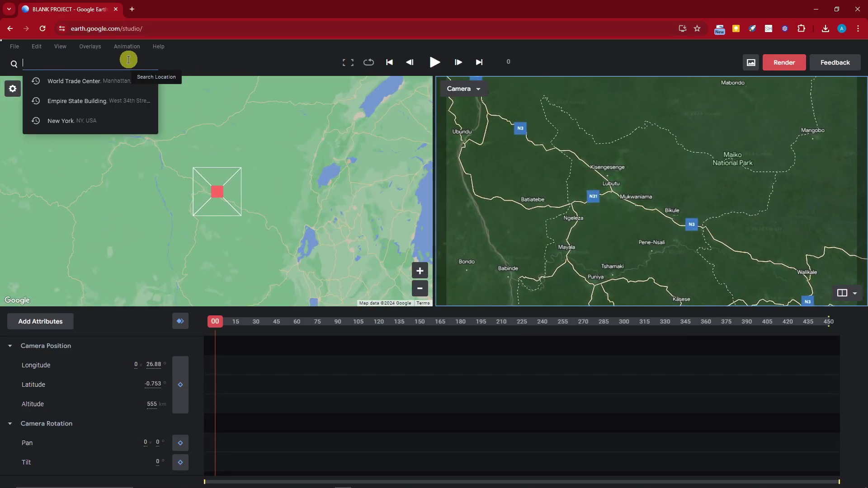
pyautogui.click(83, 81)
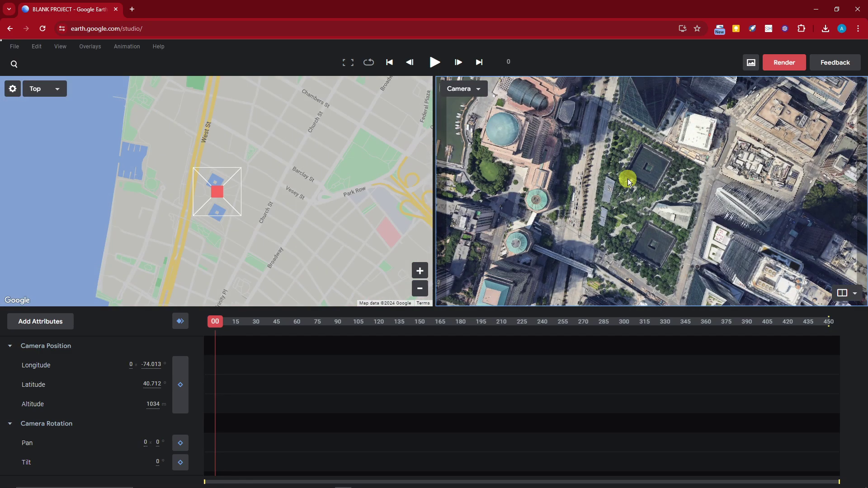
pyautogui.click(181, 384)
# Step: Add a camera position keyframe over the Empire State Building at frame 94 and scrub back to frame 0
pyautogui.moveTo(217, 323); pyautogui.dragTo(344, 323)
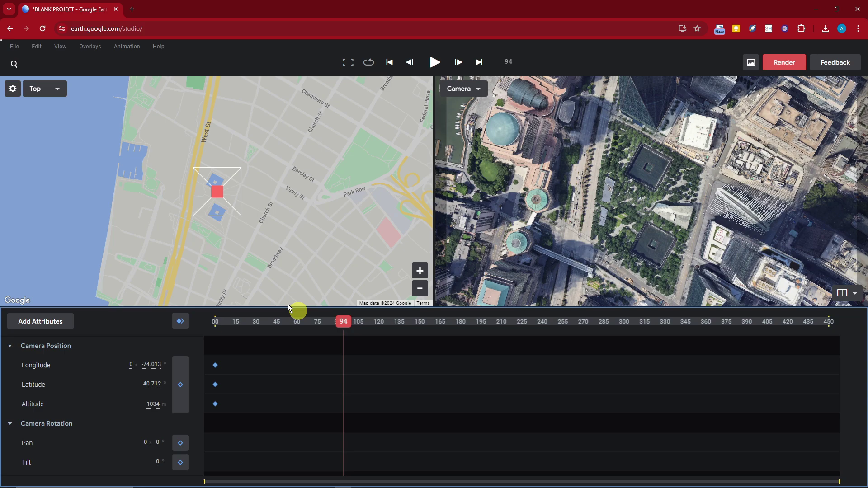
pyautogui.click(13, 63)
pyautogui.click(82, 64)
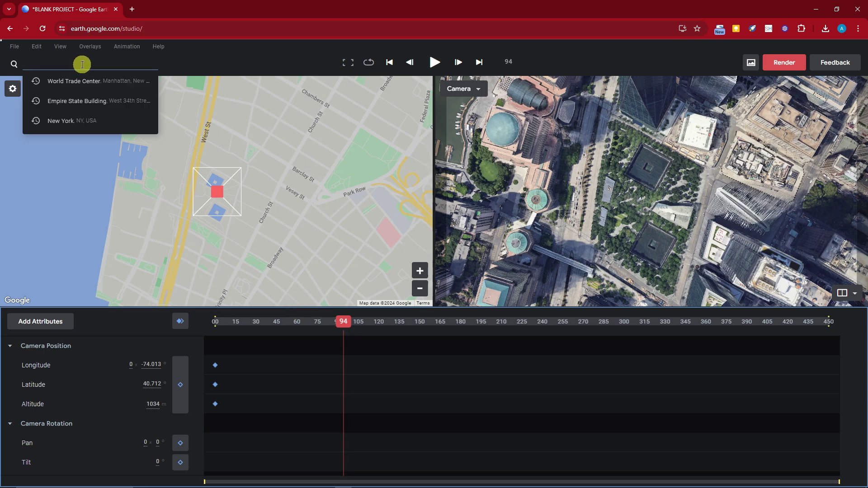
pyautogui.click(91, 101)
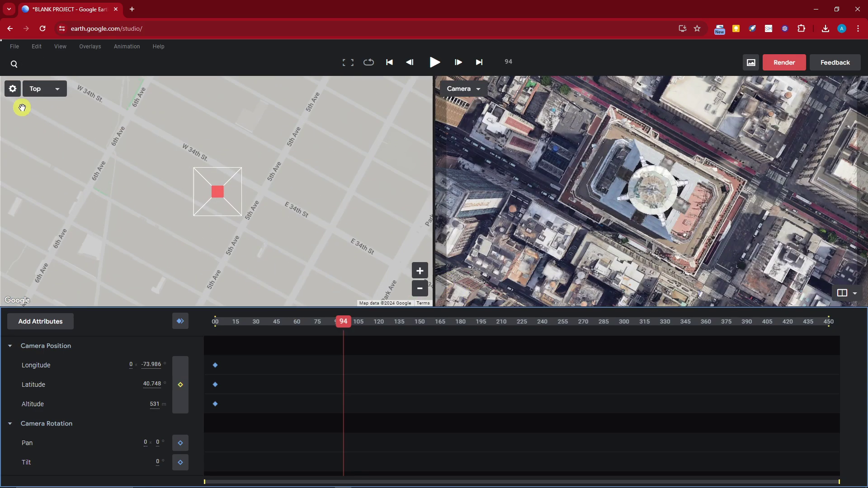
pyautogui.click(182, 365)
pyautogui.moveTo(344, 322); pyautogui.dragTo(206, 328)
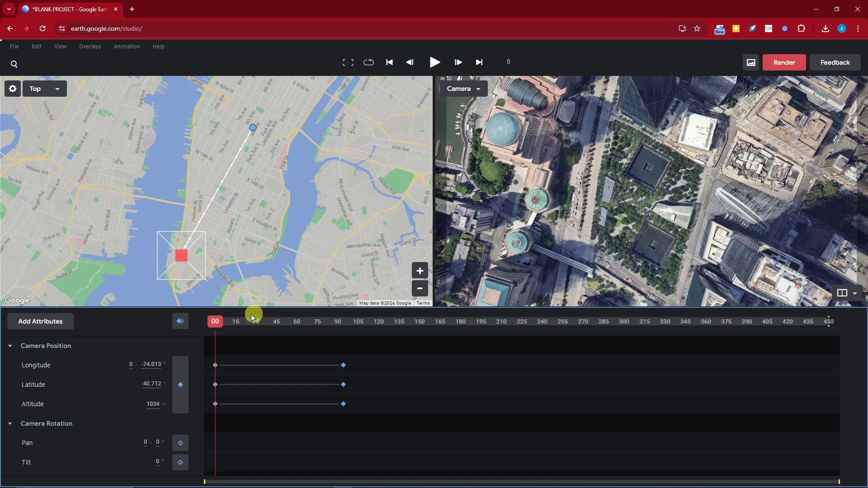
pyautogui.moveTo(253, 315)
pyautogui.mouseDown()
pyautogui.moveTo(217, 318)
pyautogui.moveTo(345, 320)
pyautogui.moveTo(215, 315)
pyautogui.mouseUp()
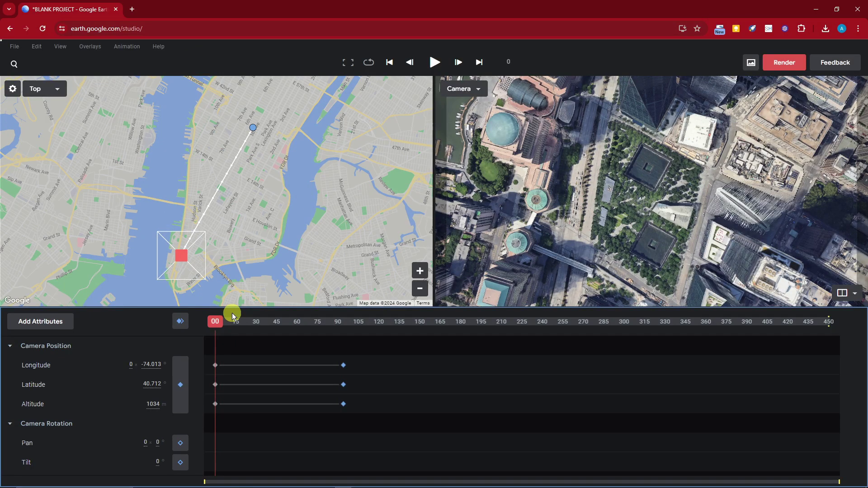